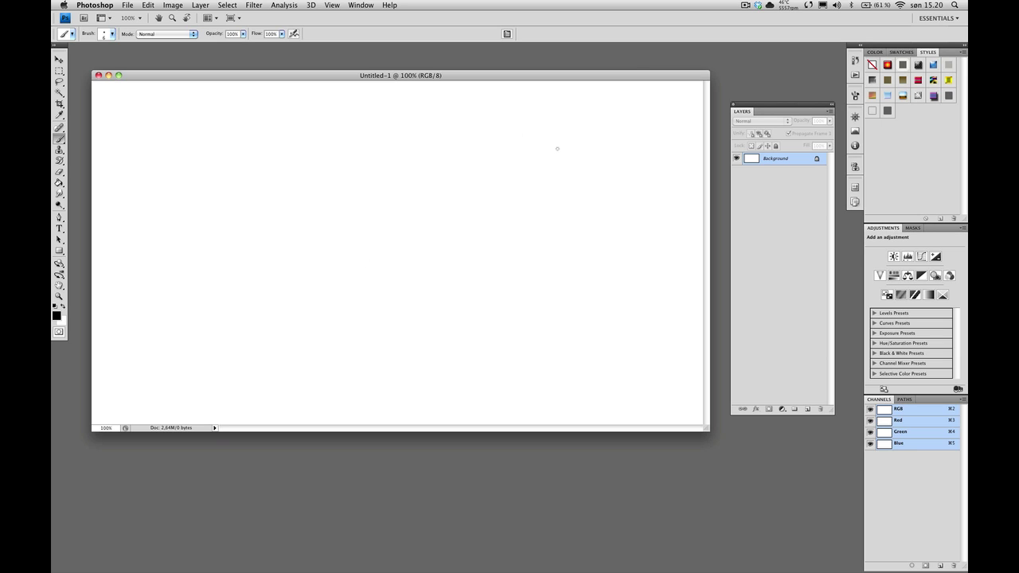
- Move the Untitled-1 document window lower and nudge the Layers panel slightly left
left_click_drag(464, 76, 463, 113)
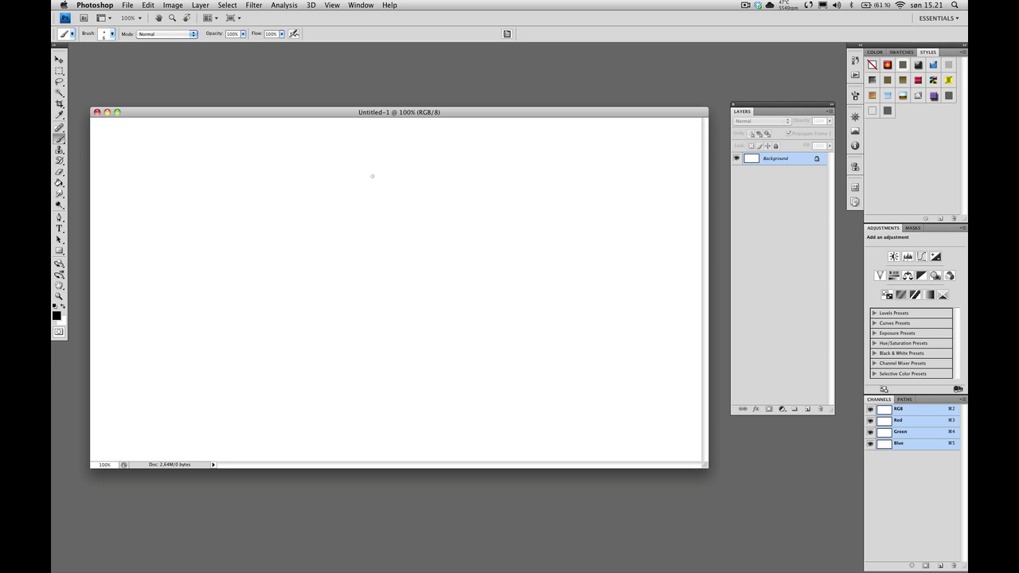
mouse_move(546, 114)
left_mouse_down()
mouse_move(546, 136)
mouse_move(549, 113)
left_mouse_up()
mouse_move(485, 109)
left_mouse_down()
mouse_move(480, 150)
mouse_move(483, 133)
left_mouse_up()
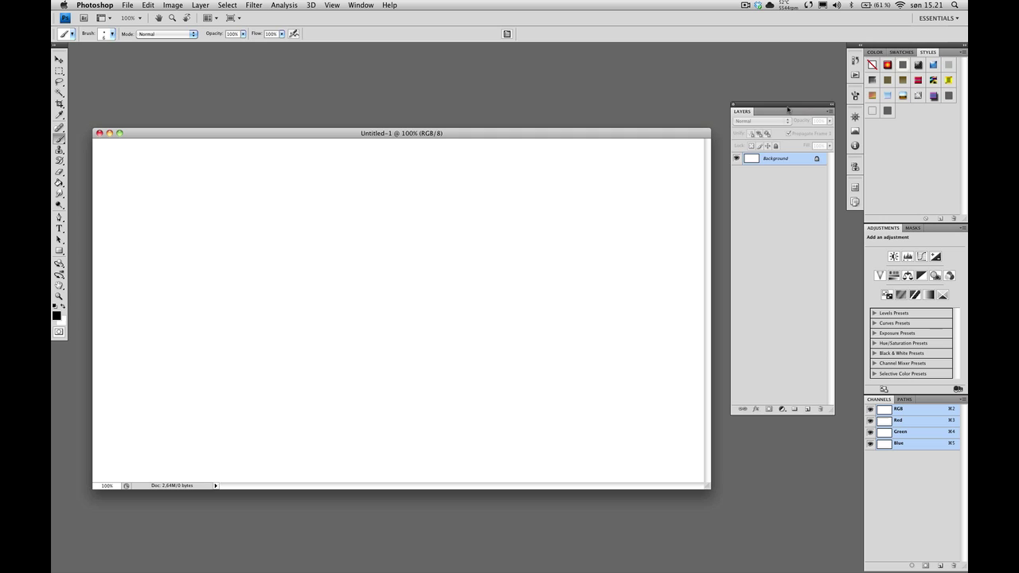
left_click_drag(788, 109, 781, 113)
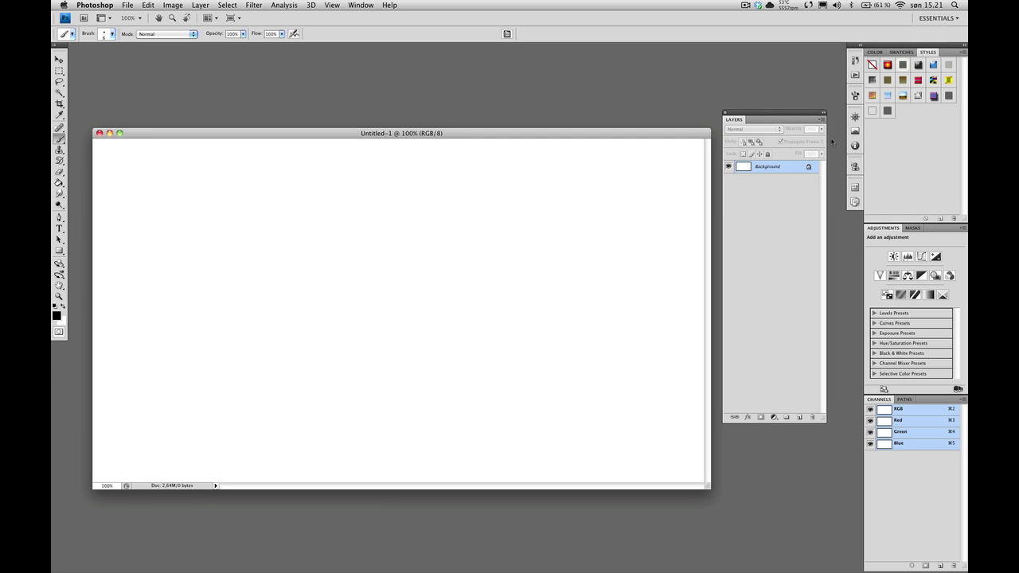
- Show the Animation panel in frame mode with Create New Layer for Each New Frame enabled
left_click(361, 6)
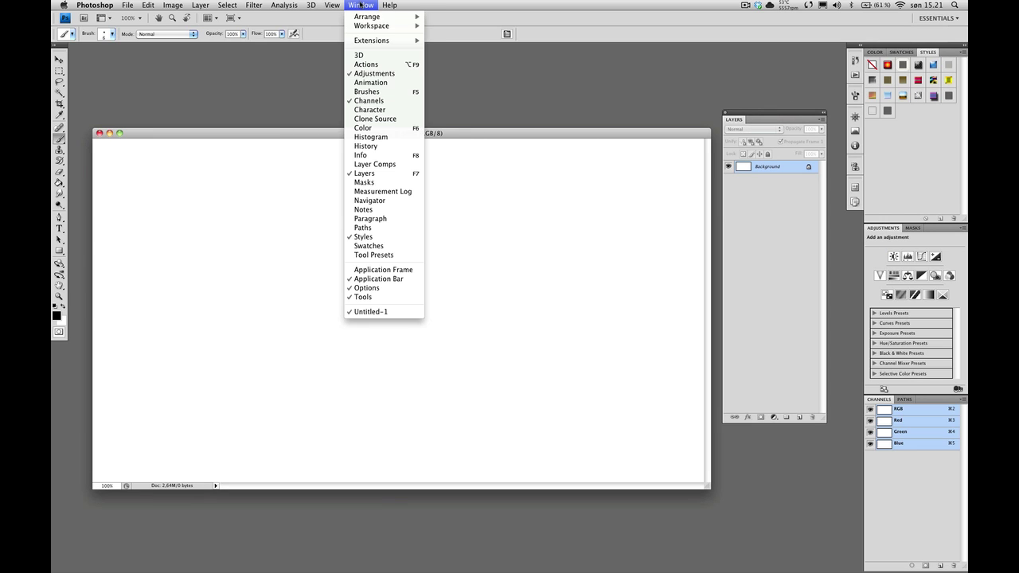
left_click(389, 83)
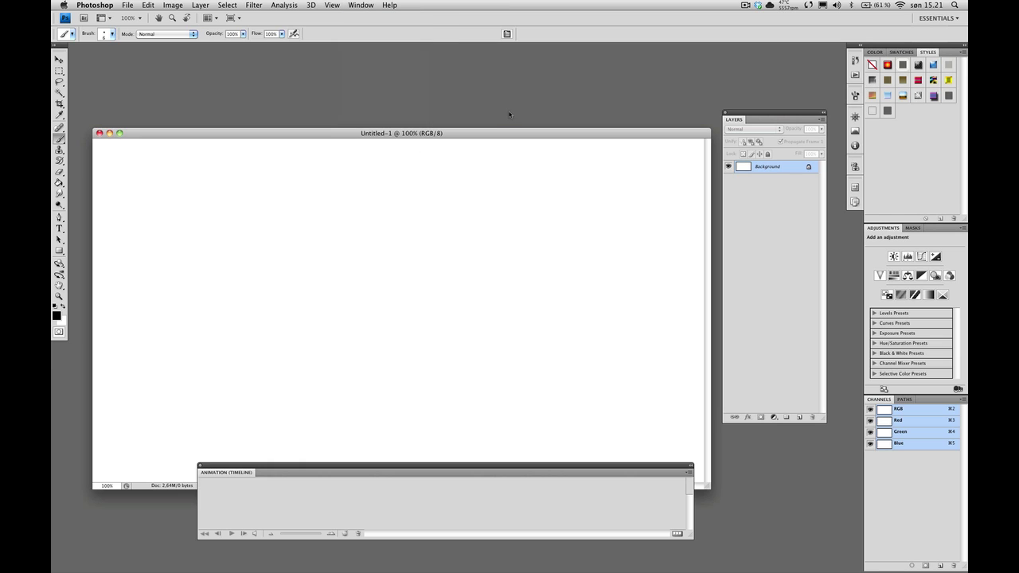
left_click_drag(484, 135, 486, 89)
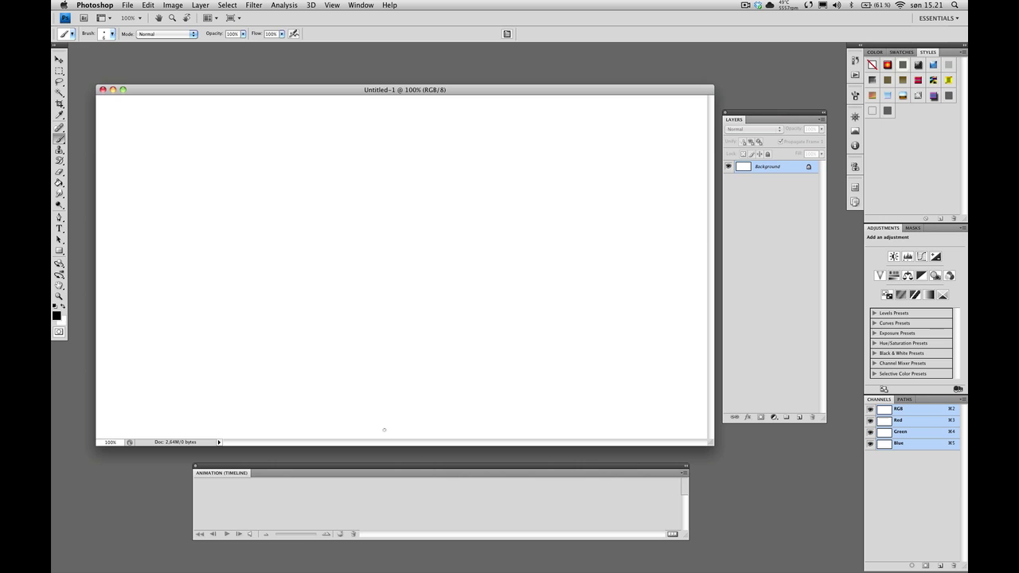
left_click(672, 534)
left_click(672, 533)
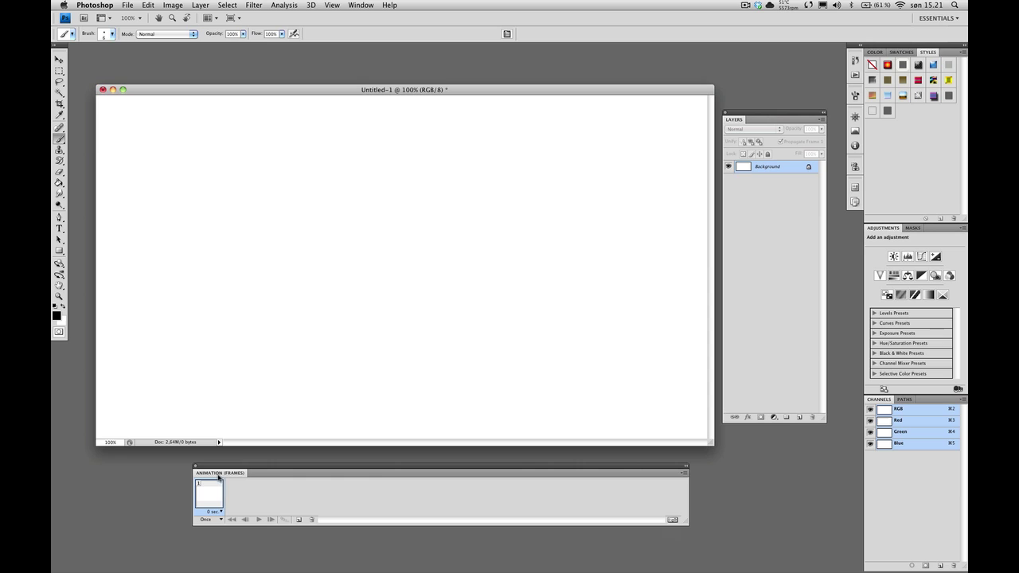
left_click(683, 475)
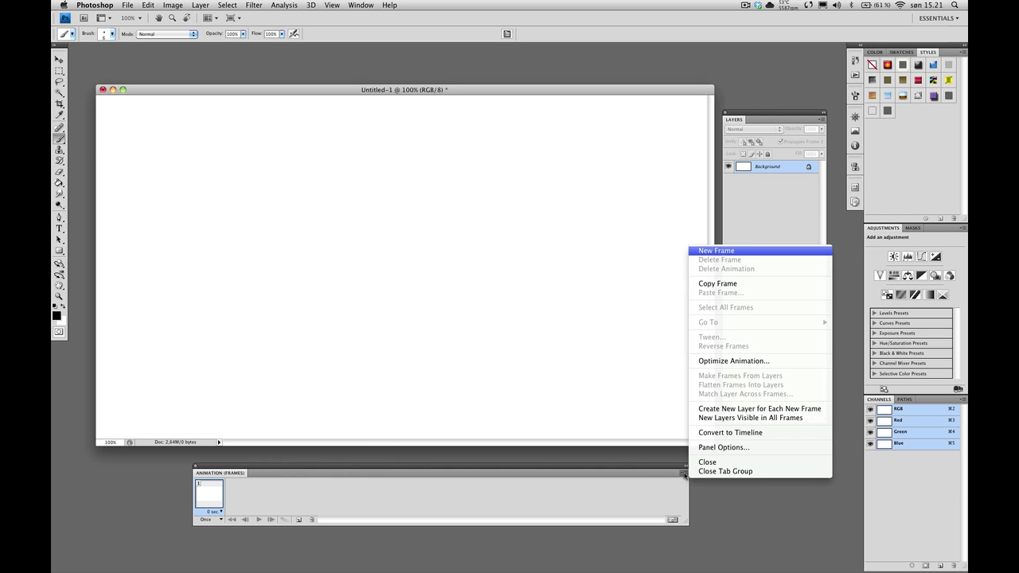
left_click(749, 412)
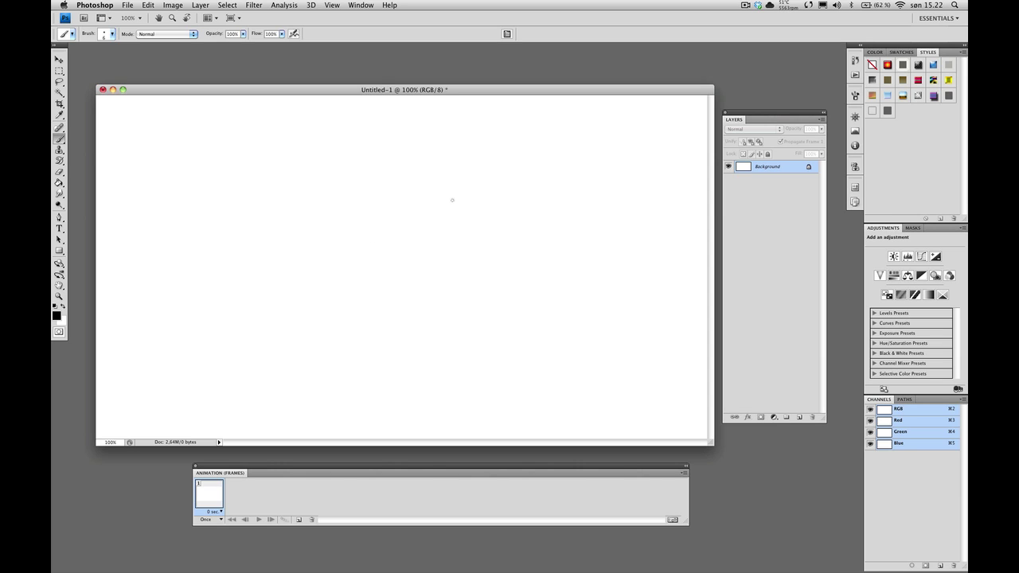
- Add Layer 1 and brush the head oval, two eye circles with a pupil, and a curve below
left_click(800, 417)
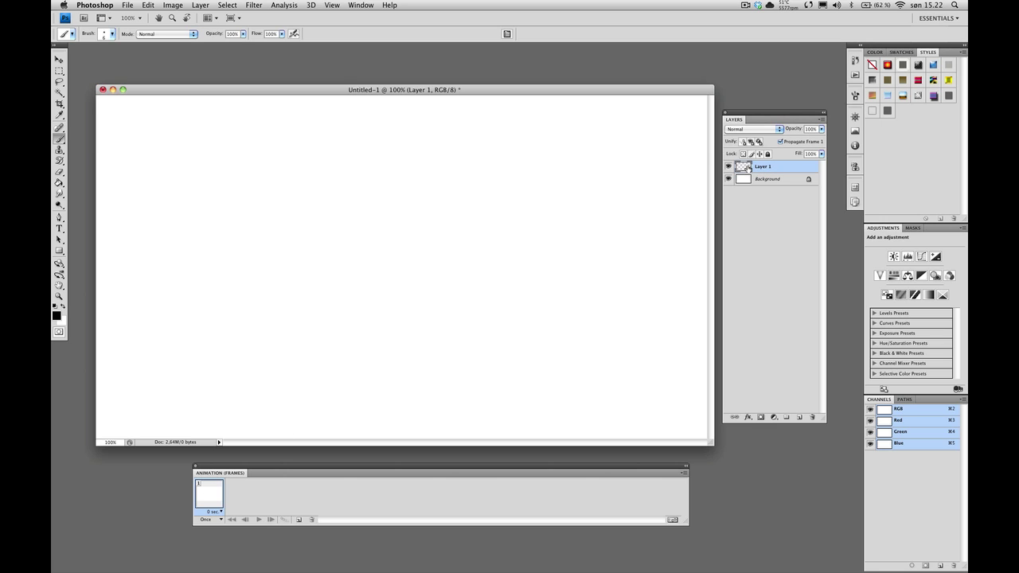
mouse_move(746, 168)
left_mouse_down()
mouse_move(532, 278)
mouse_move(210, 493)
left_mouse_up()
mouse_move(405, 208)
left_mouse_down()
mouse_move(364, 221)
mouse_move(355, 252)
mouse_move(362, 297)
mouse_move(399, 320)
mouse_move(433, 288)
mouse_move(435, 245)
mouse_move(397, 209)
left_mouse_up()
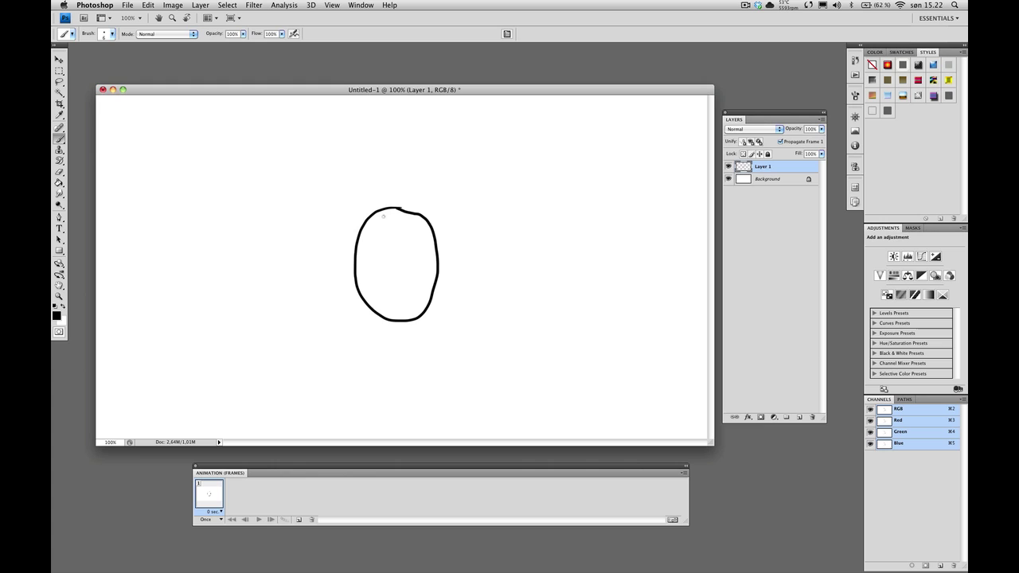
mouse_move(376, 251)
left_mouse_down()
mouse_move(371, 275)
mouse_move(374, 250)
mouse_move(404, 253)
mouse_move(425, 275)
mouse_move(417, 251)
left_mouse_up()
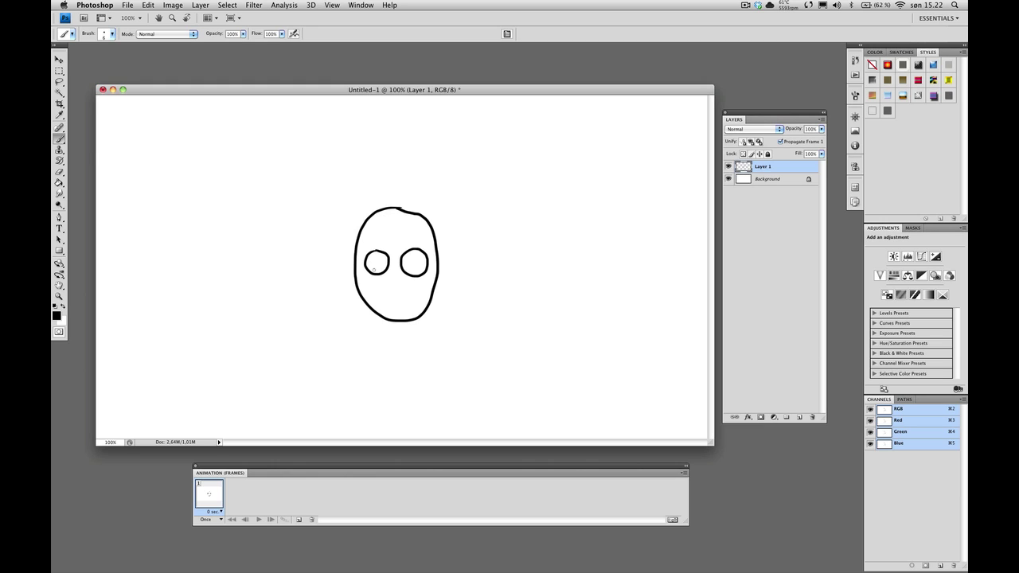
left_click(414, 263)
mouse_move(387, 276)
left_mouse_down()
mouse_move(401, 275)
mouse_move(380, 292)
mouse_move(428, 286)
mouse_move(416, 302)
mouse_move(381, 308)
mouse_move(366, 293)
mouse_move(374, 302)
mouse_move(423, 296)
mouse_move(415, 281)
left_mouse_up()
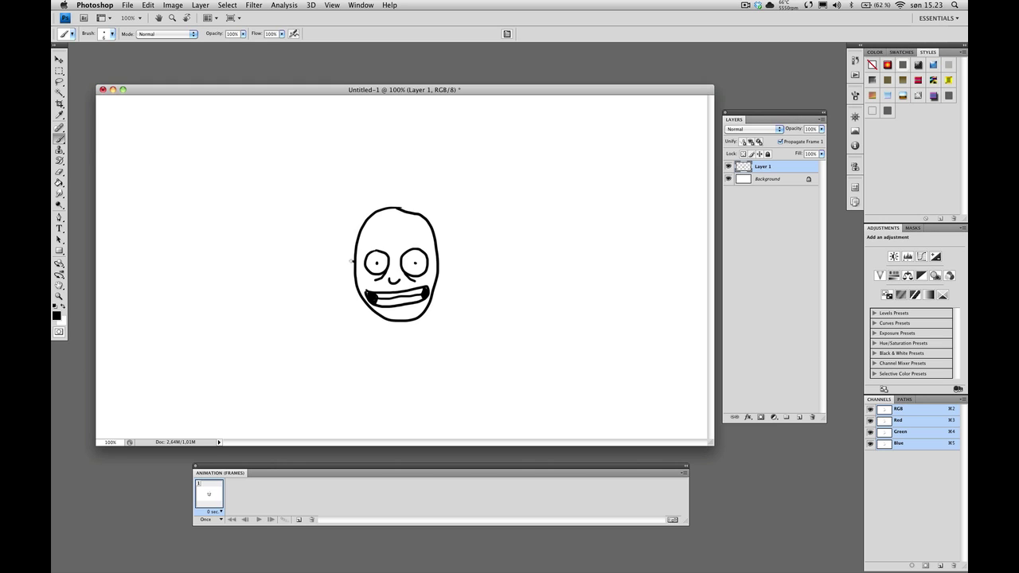
- Draw the left and right ears, hair strokes across the forehead, and an eyebrow
left_click_drag(352, 259, 354, 279)
left_click_drag(437, 259, 439, 278)
mouse_move(360, 230)
left_mouse_down()
mouse_move(436, 233)
mouse_move(422, 210)
mouse_move(413, 213)
mouse_move(428, 222)
mouse_move(407, 226)
mouse_move(400, 210)
mouse_move(429, 224)
left_mouse_up()
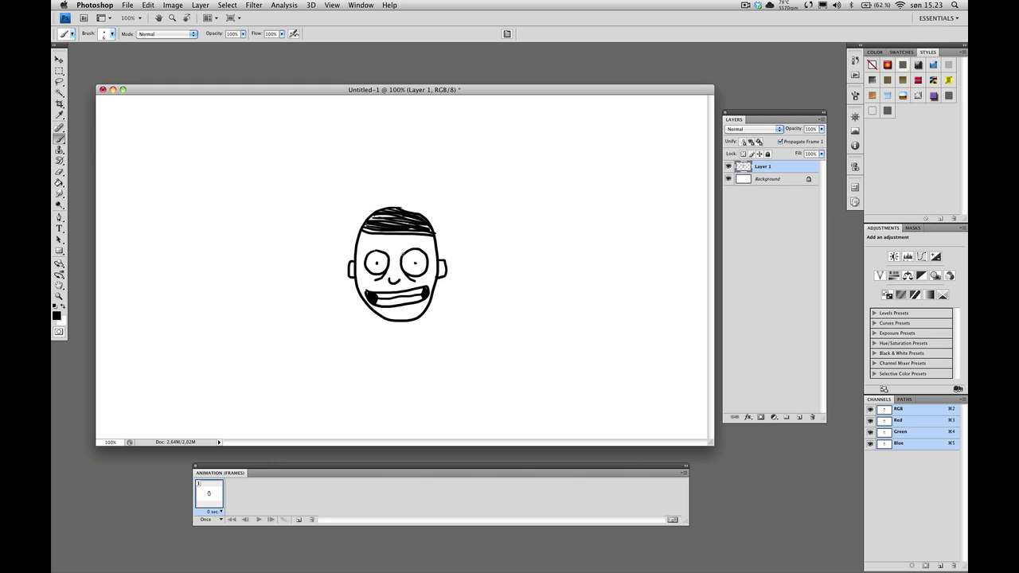
left_click_drag(368, 244, 429, 240)
- Add a second frame, fade Layer 1 to about 30% opacity, and target the Frame 2 layer
left_click(299, 521)
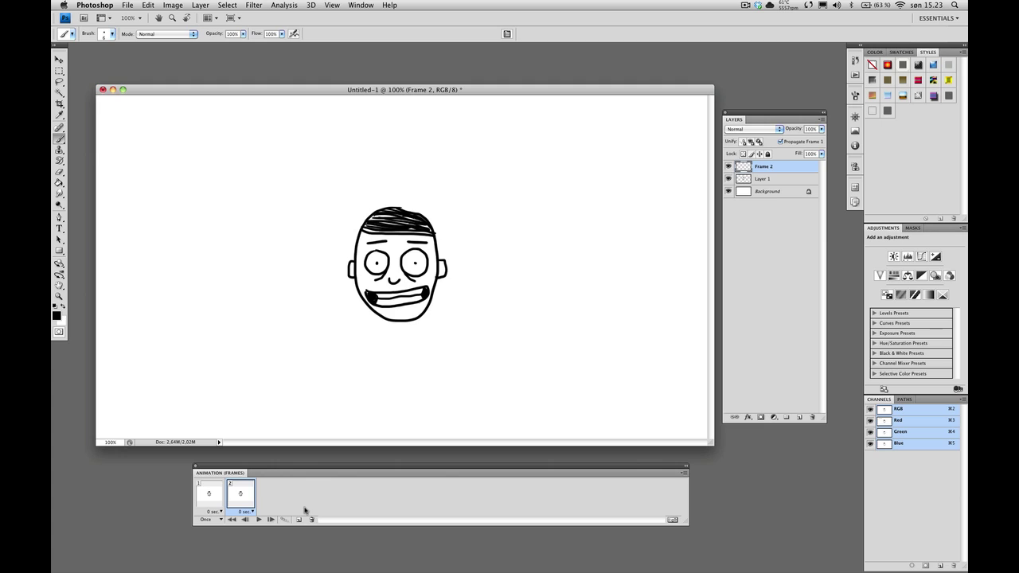
left_click(783, 181)
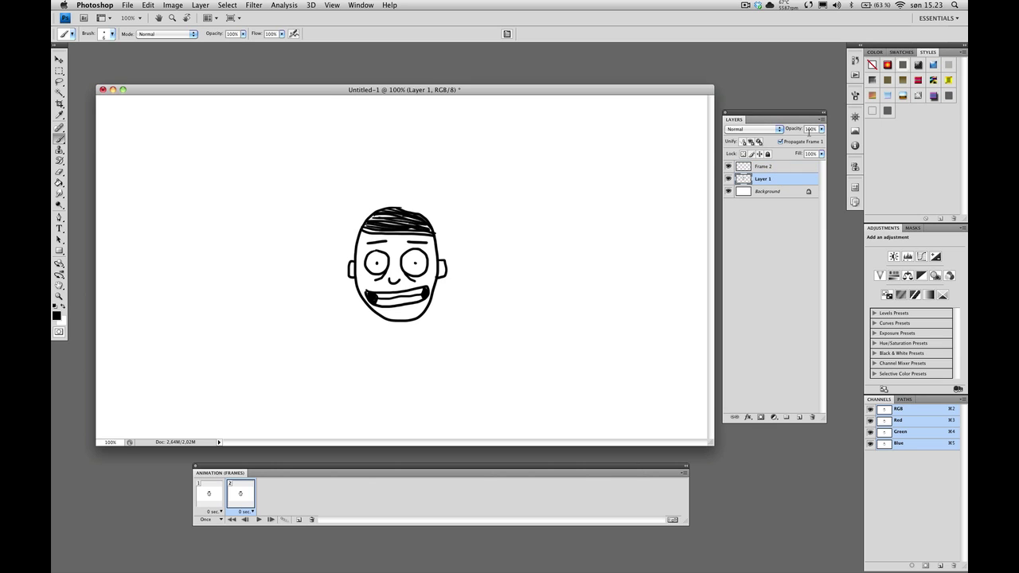
left_click(821, 129)
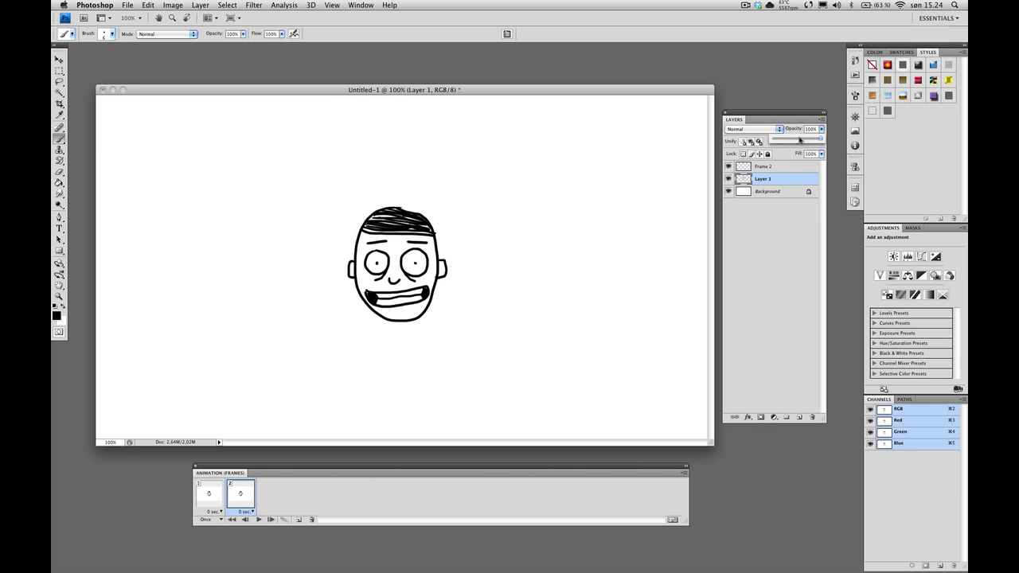
left_click_drag(799, 141, 788, 141)
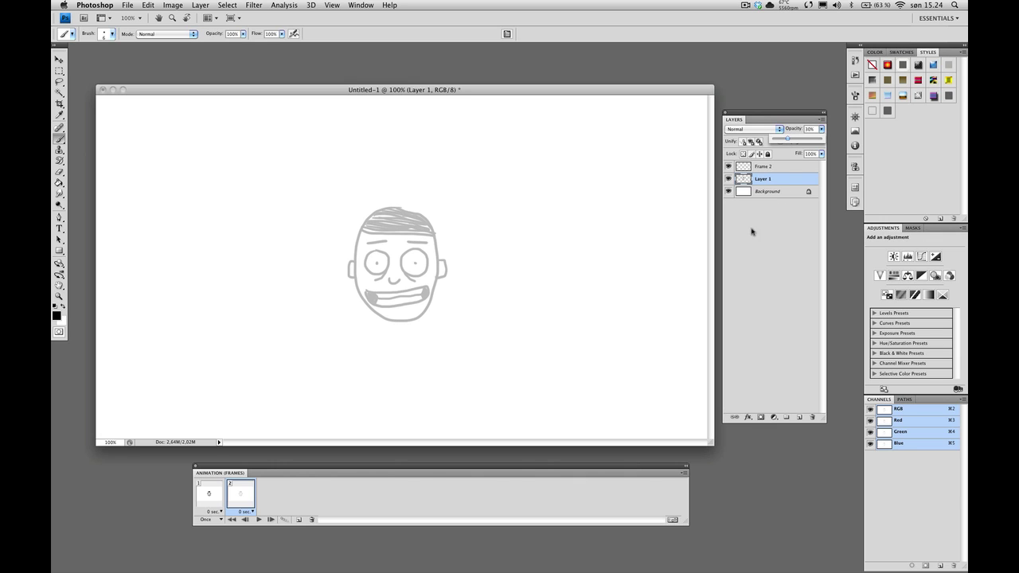
left_click_drag(786, 140, 784, 141)
left_click(762, 233)
left_click(762, 232)
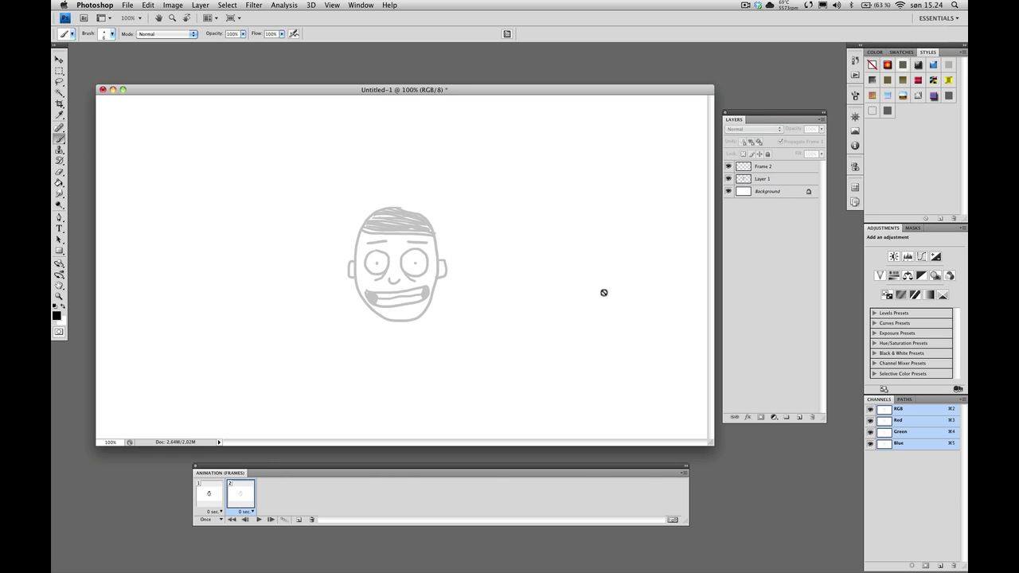
left_click(769, 167)
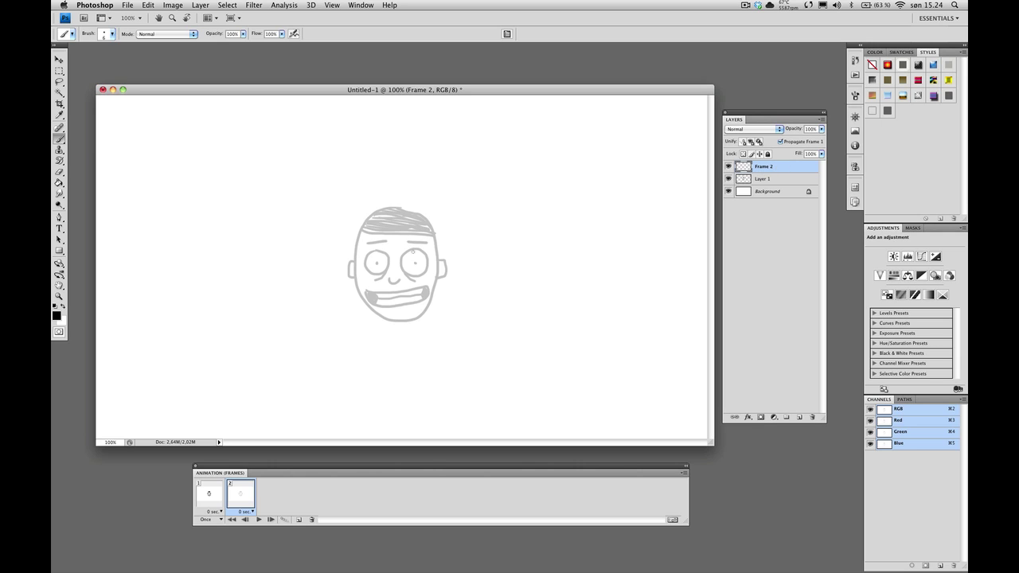
- Zoom to 200% and ink Frame 2's eye circles, under-eye curve, eyebrow, face outline and ears
left_click(417, 266)
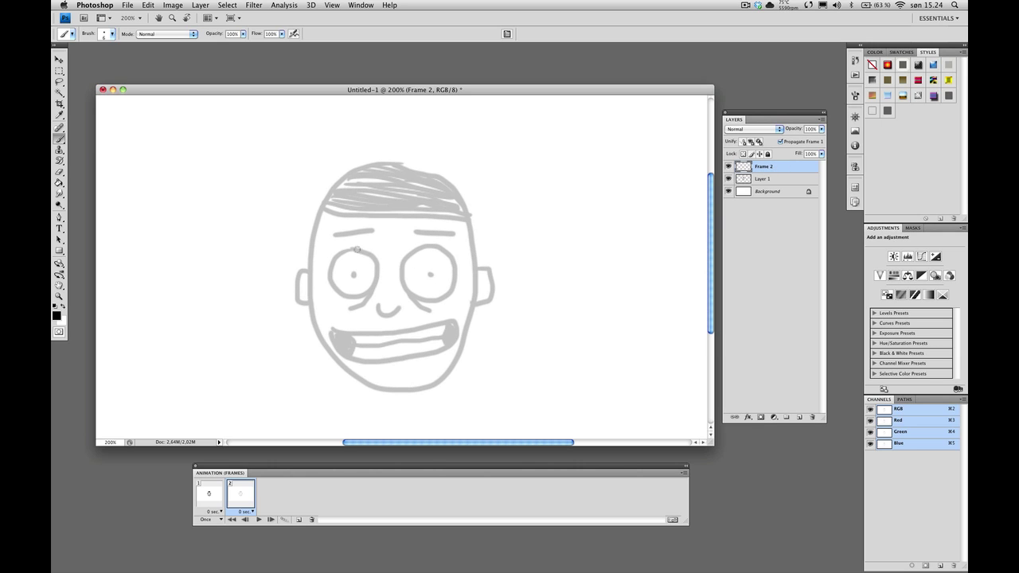
mouse_move(357, 249)
left_mouse_down()
mouse_move(329, 271)
mouse_move(340, 295)
mouse_move(371, 287)
mouse_move(374, 253)
mouse_move(350, 249)
left_mouse_up()
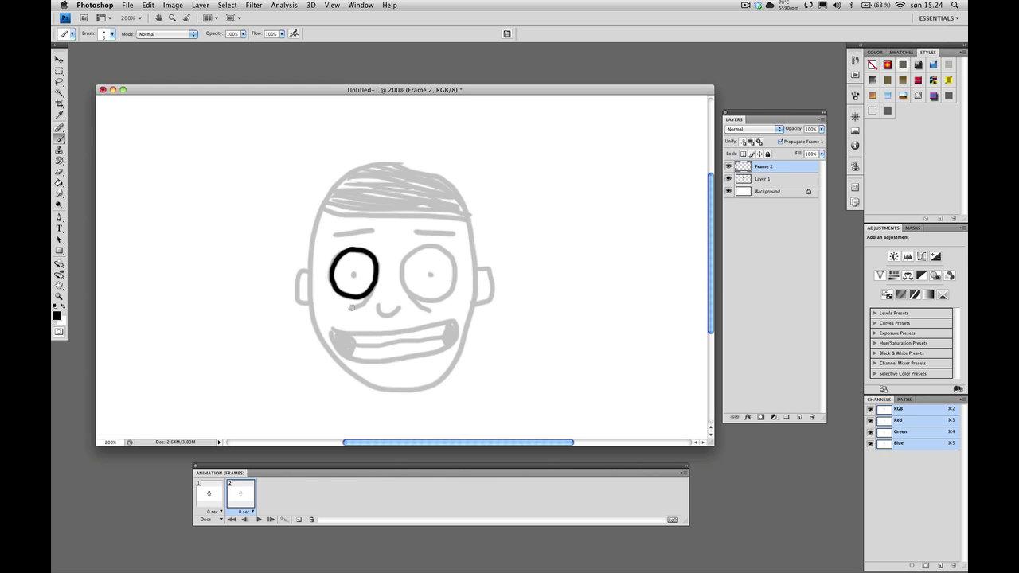
left_click_drag(348, 308, 373, 283)
mouse_move(431, 246)
left_mouse_down()
mouse_move(411, 249)
mouse_move(399, 273)
mouse_move(407, 292)
mouse_move(441, 300)
mouse_move(468, 285)
mouse_move(471, 260)
mouse_move(451, 243)
mouse_move(426, 245)
left_mouse_up()
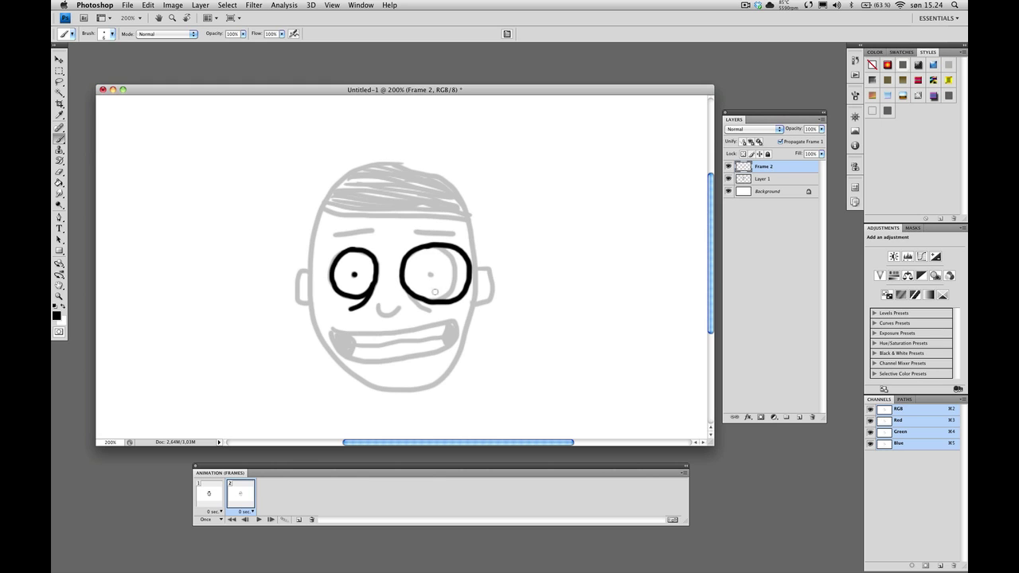
key("super+z")
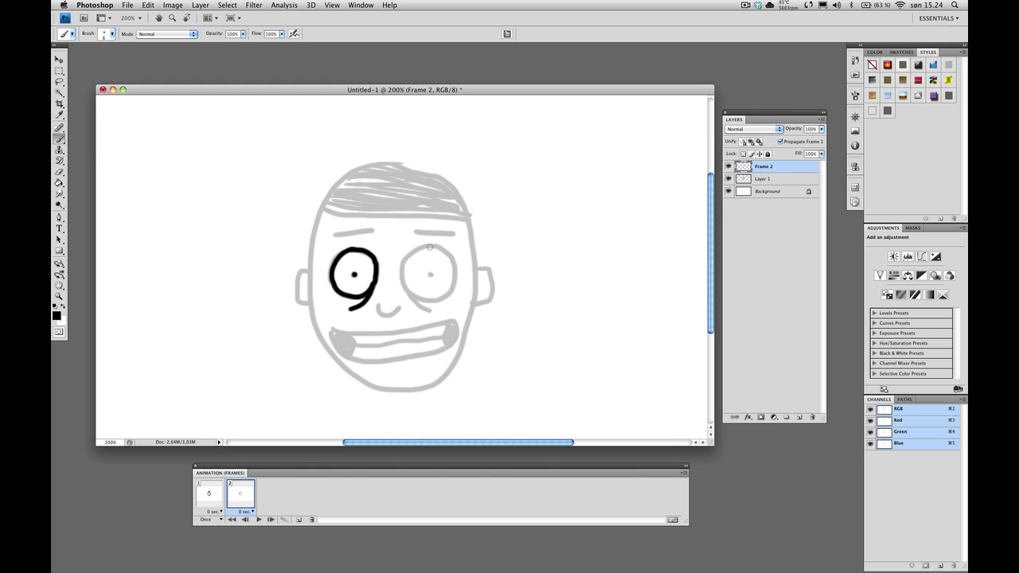
mouse_move(429, 247)
left_mouse_down()
mouse_move(400, 275)
mouse_move(424, 299)
mouse_move(442, 295)
mouse_move(453, 271)
mouse_move(422, 244)
left_mouse_up()
mouse_move(377, 303)
left_mouse_down()
mouse_move(390, 316)
mouse_move(402, 302)
left_mouse_up()
left_click_drag(335, 235, 448, 234)
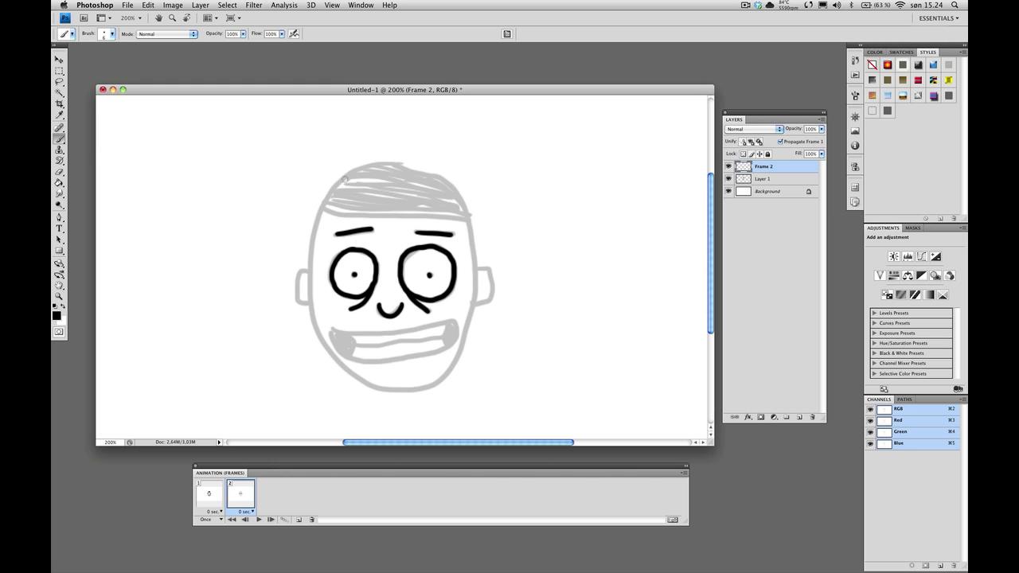
mouse_move(344, 180)
left_mouse_down()
mouse_move(322, 206)
mouse_move(307, 280)
mouse_move(322, 340)
mouse_move(361, 379)
mouse_move(428, 386)
mouse_move(451, 369)
mouse_move(465, 329)
mouse_move(372, 163)
mouse_move(444, 184)
mouse_move(468, 211)
mouse_move(475, 299)
left_mouse_up()
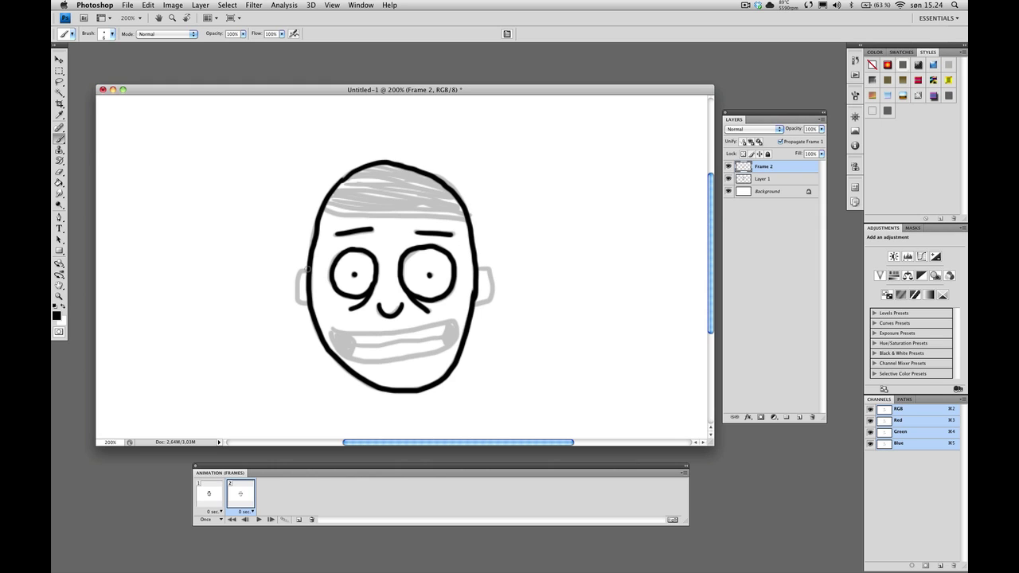
left_click_drag(306, 268, 311, 300)
left_click_drag(475, 270, 479, 304)
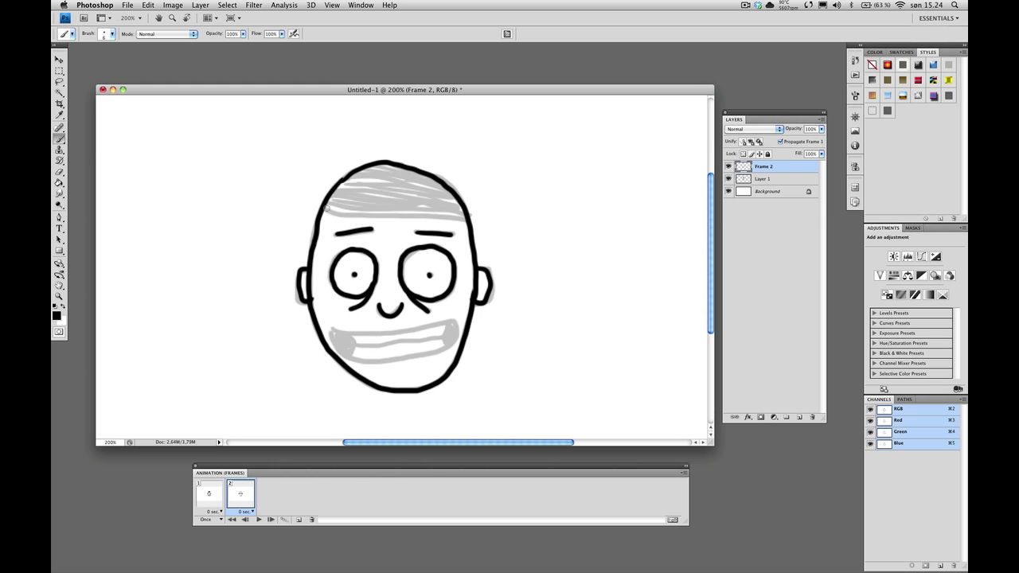
- Darken the hair with dense black sweeping strokes along the hairline
mouse_move(327, 208)
left_mouse_down()
mouse_move(432, 215)
mouse_move(420, 209)
mouse_move(447, 204)
left_mouse_up()
left_click_drag(337, 190, 447, 199)
left_click_drag(362, 177, 458, 204)
left_click_drag(383, 197, 461, 212)
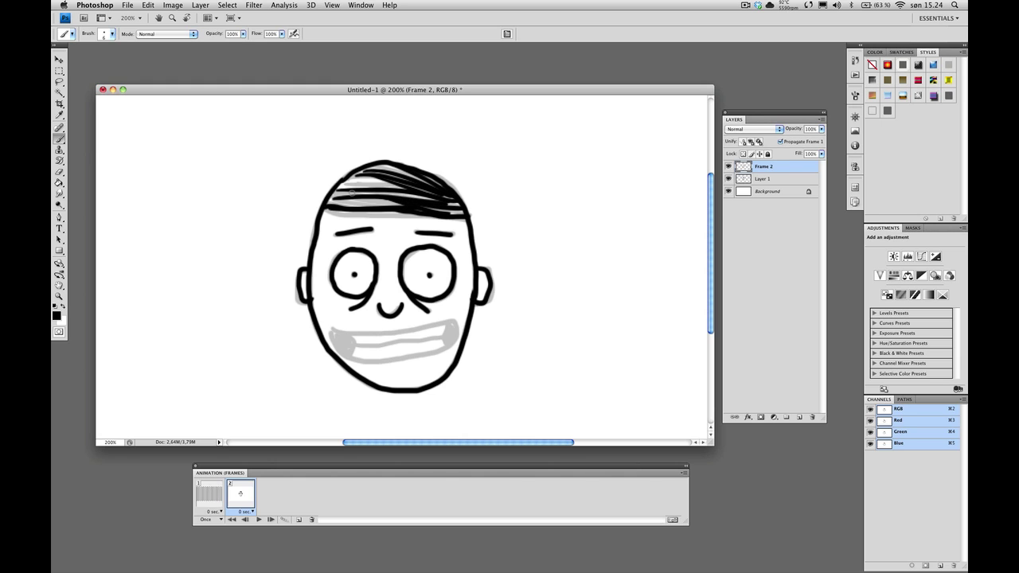
left_click_drag(342, 181, 415, 196)
left_click_drag(335, 199, 422, 216)
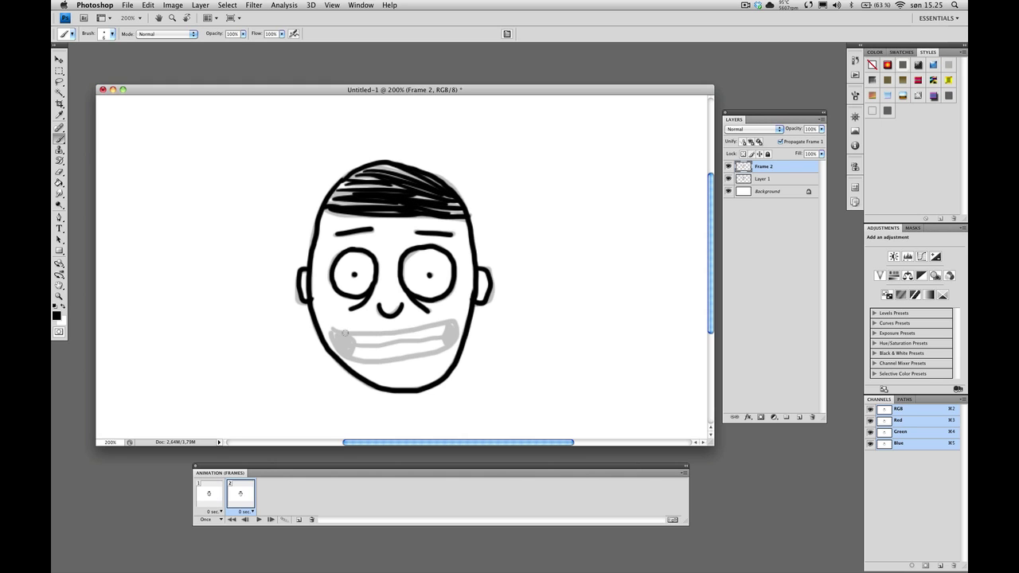
- Redraw the grinning mouth with a thick outline, filled corners and a teeth line
mouse_move(367, 330)
left_mouse_down()
mouse_move(333, 341)
mouse_move(404, 356)
mouse_move(452, 342)
mouse_move(411, 328)
mouse_move(355, 338)
mouse_move(354, 354)
left_mouse_up()
mouse_move(452, 334)
left_mouse_down()
mouse_move(445, 324)
mouse_move(446, 342)
left_mouse_up()
left_click_drag(341, 343, 347, 349)
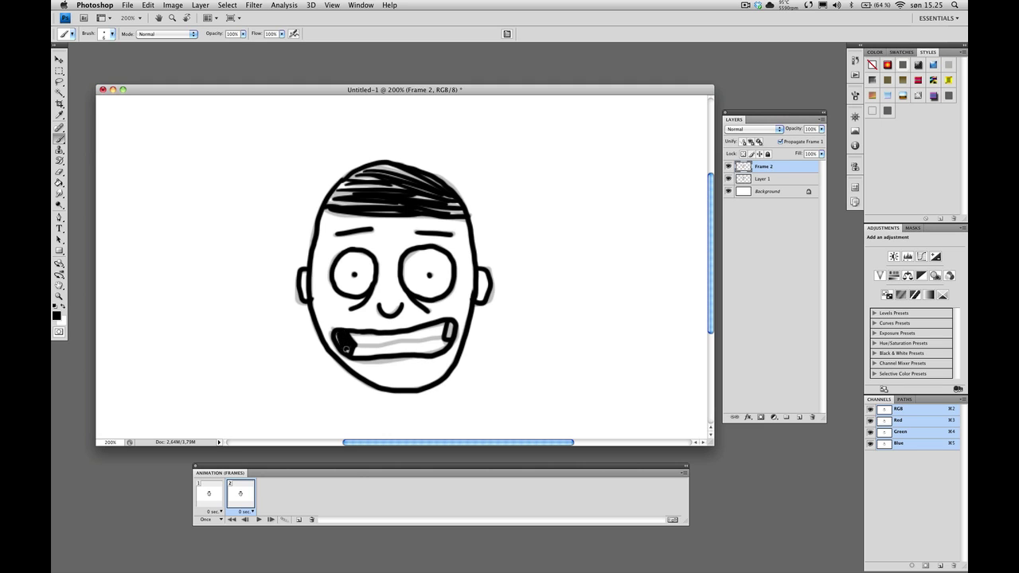
left_click_drag(447, 323, 447, 342)
left_click_drag(353, 346, 442, 336)
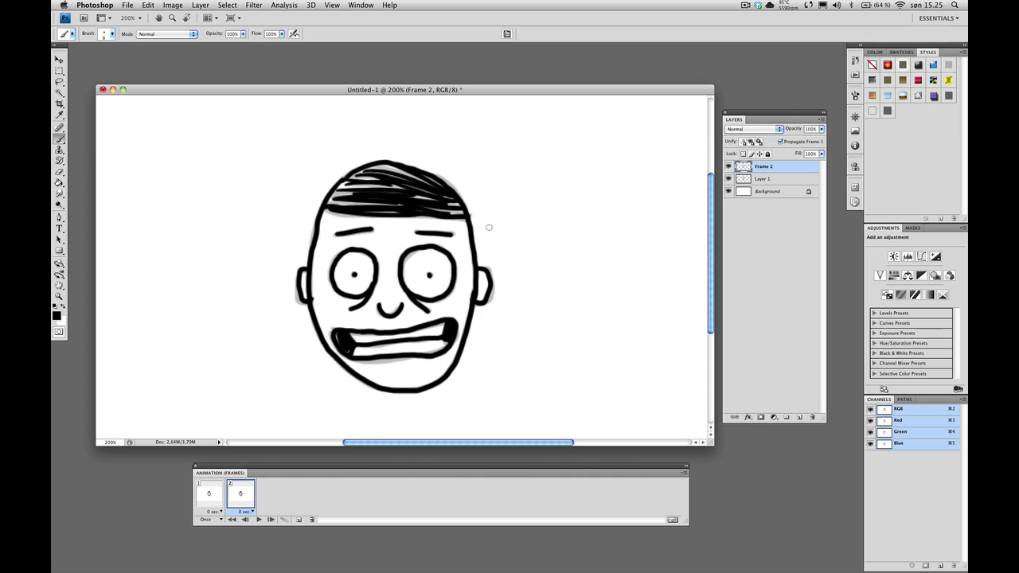
- Flip repeatedly between frames 1 and 2 to compare the two faces, ending on frame 2
left_click(206, 496)
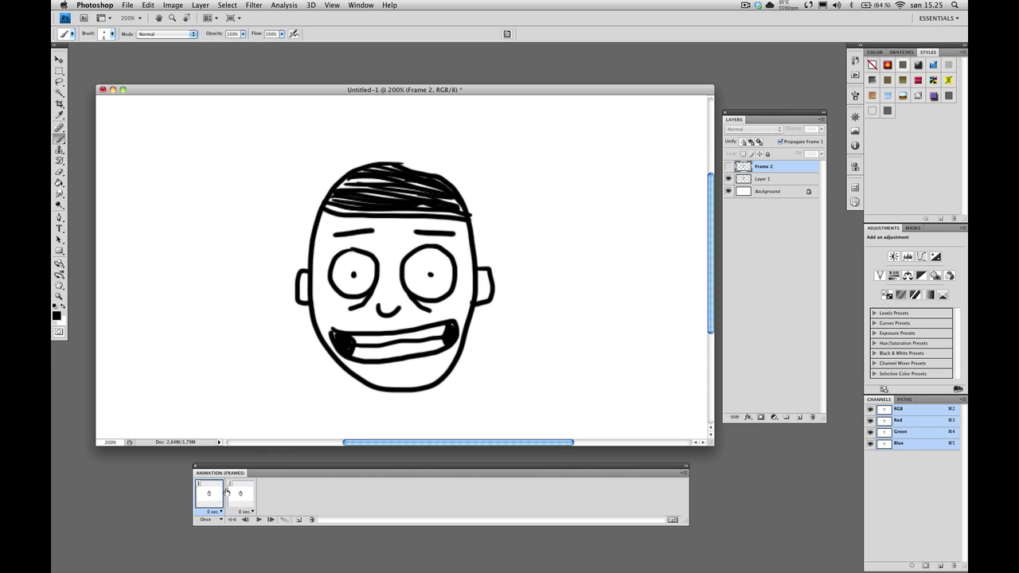
left_click(237, 495)
left_click(219, 497)
left_click(244, 495)
left_click(209, 494)
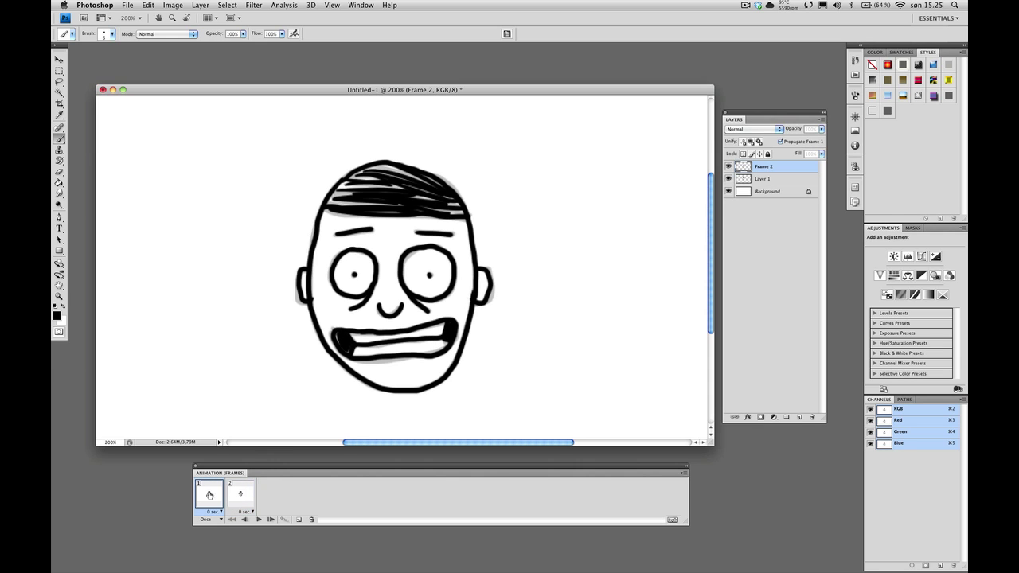
left_click(238, 495)
left_click(240, 495)
left_click(212, 492)
left_click(239, 494)
left_click(209, 495)
left_click(240, 495)
left_click(209, 495)
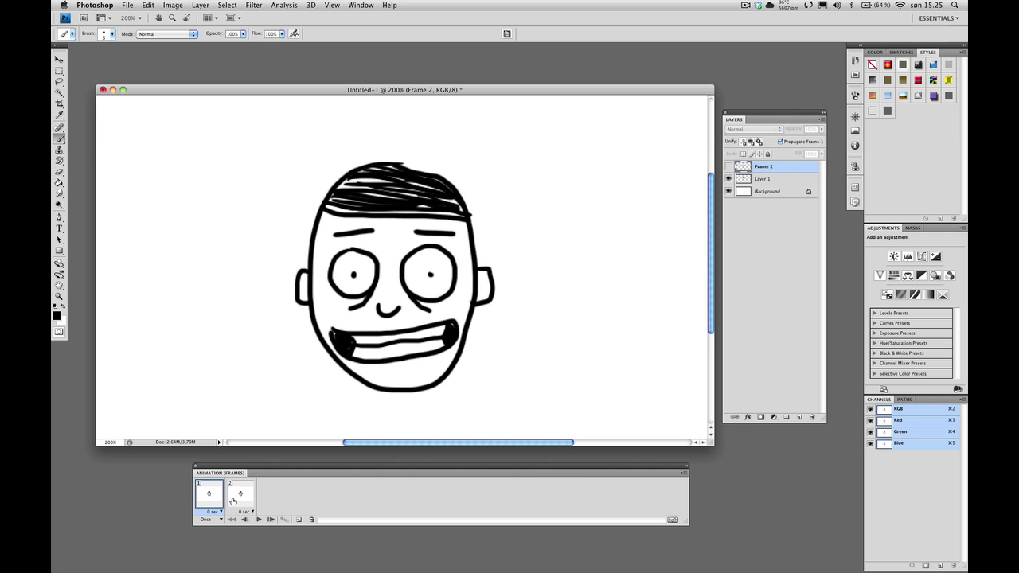
left_click(240, 494)
left_click(209, 496)
left_click(239, 495)
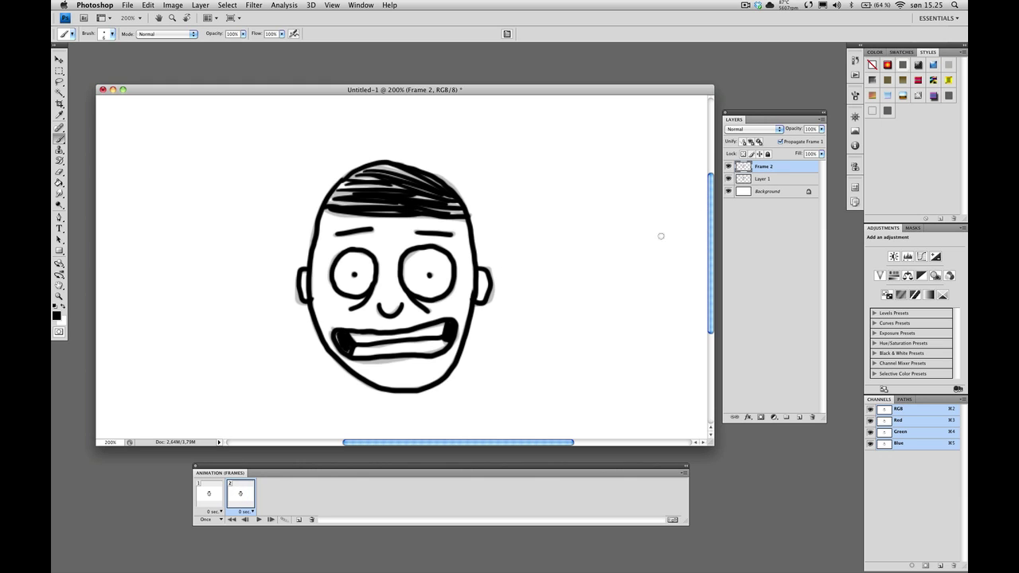
- Fade Layer 1 to about 64% opacity, hide it, and reselect the Frame 2 layer
left_click(775, 180)
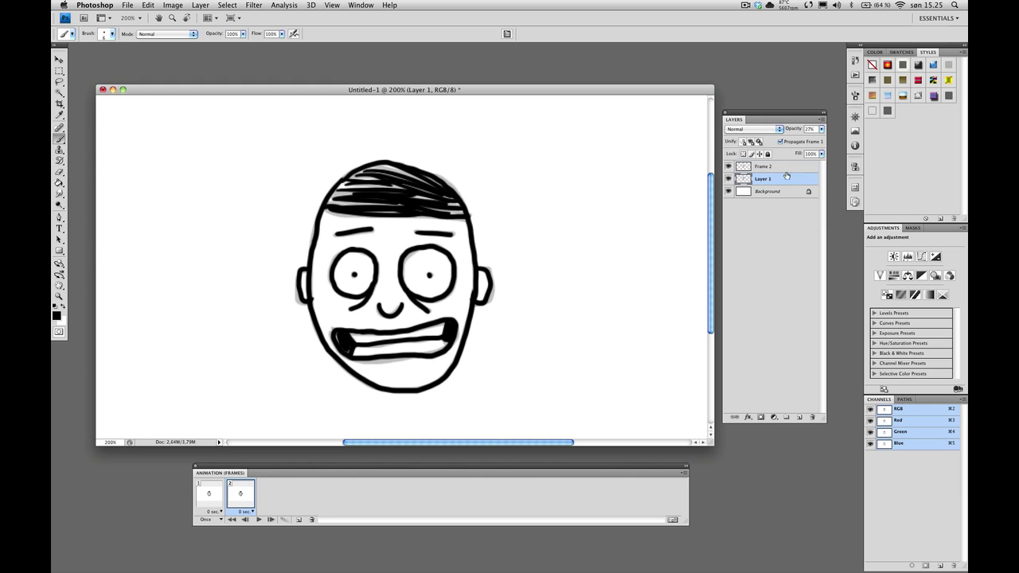
left_click(820, 129)
mouse_move(821, 140)
left_mouse_down()
mouse_move(780, 140)
mouse_move(800, 140)
left_mouse_up()
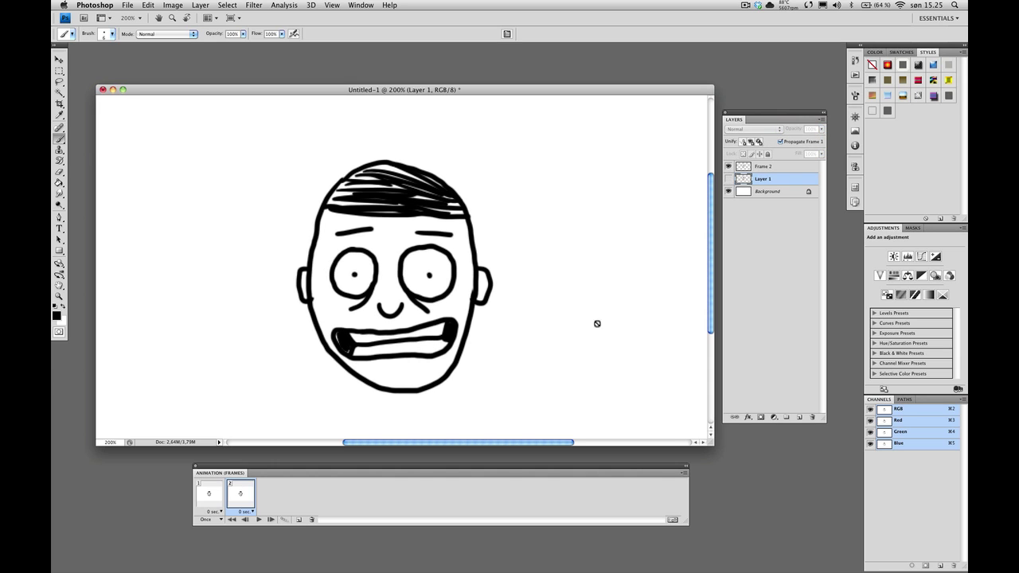
left_click(728, 181)
left_click(727, 181)
left_click(726, 181)
left_click(745, 167)
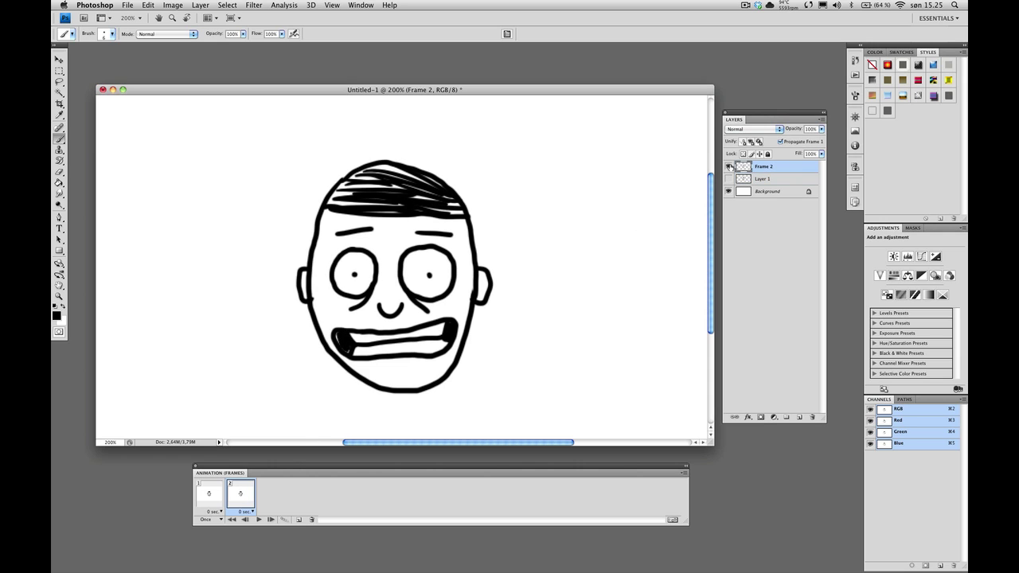
- Compare the frame 1 and frame 2 drawings again, finishing on frame 2
left_click(210, 497)
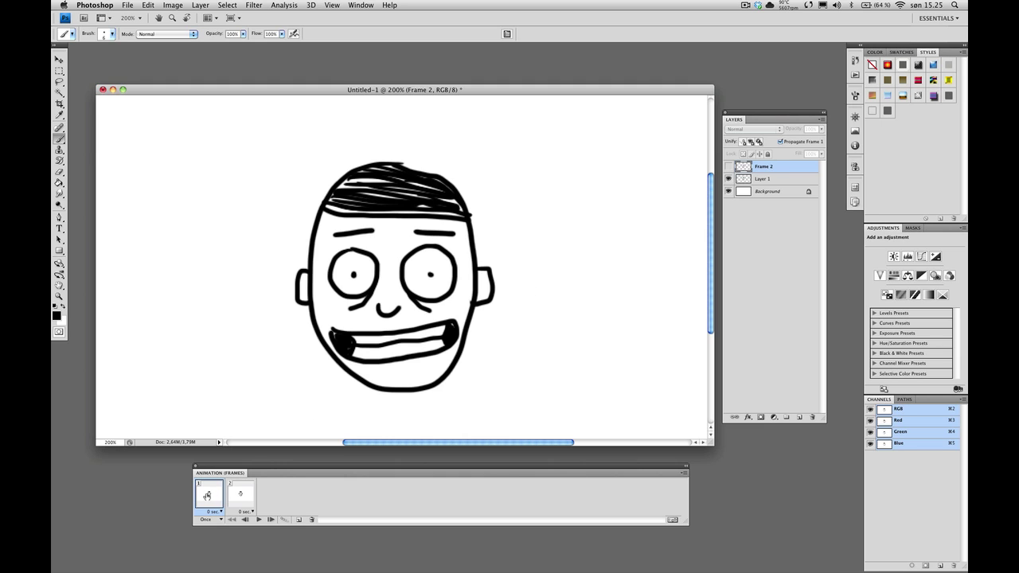
left_click(766, 180)
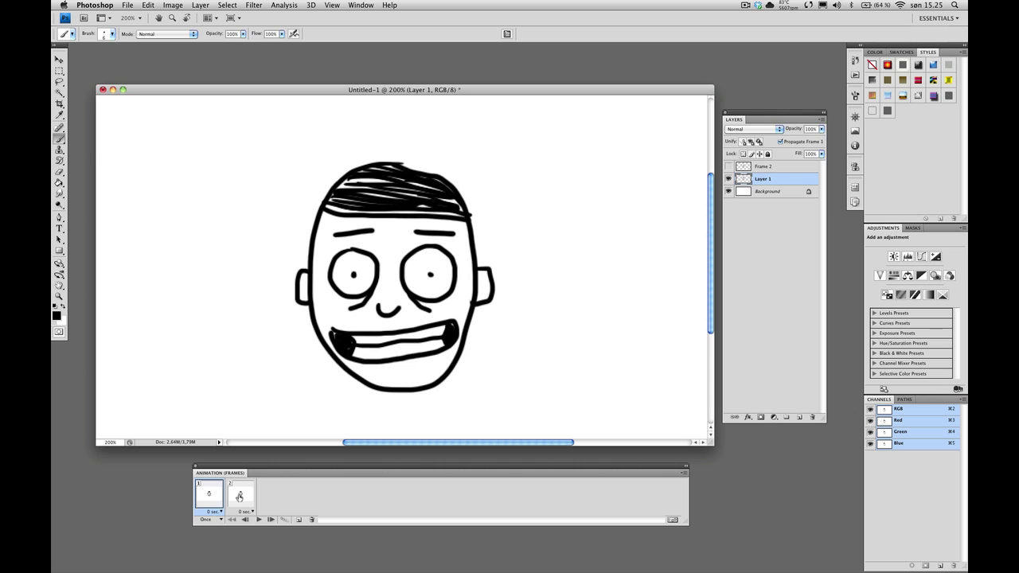
left_click(239, 498)
left_click(210, 496)
left_click(238, 498)
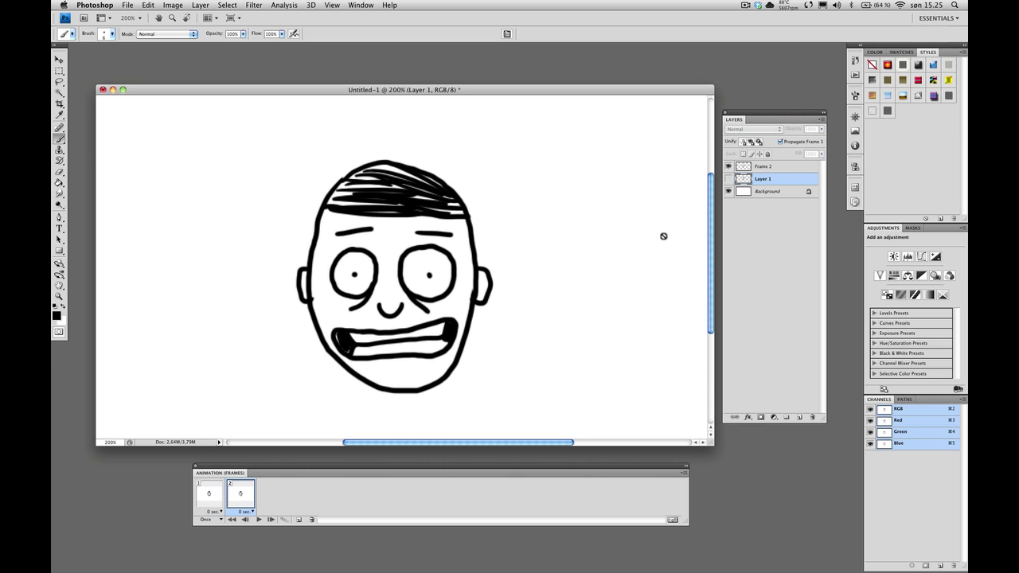
left_click(208, 492)
left_click(239, 494)
left_click(209, 493)
left_click(238, 495)
left_click(209, 493)
left_click(241, 495)
left_click(217, 501)
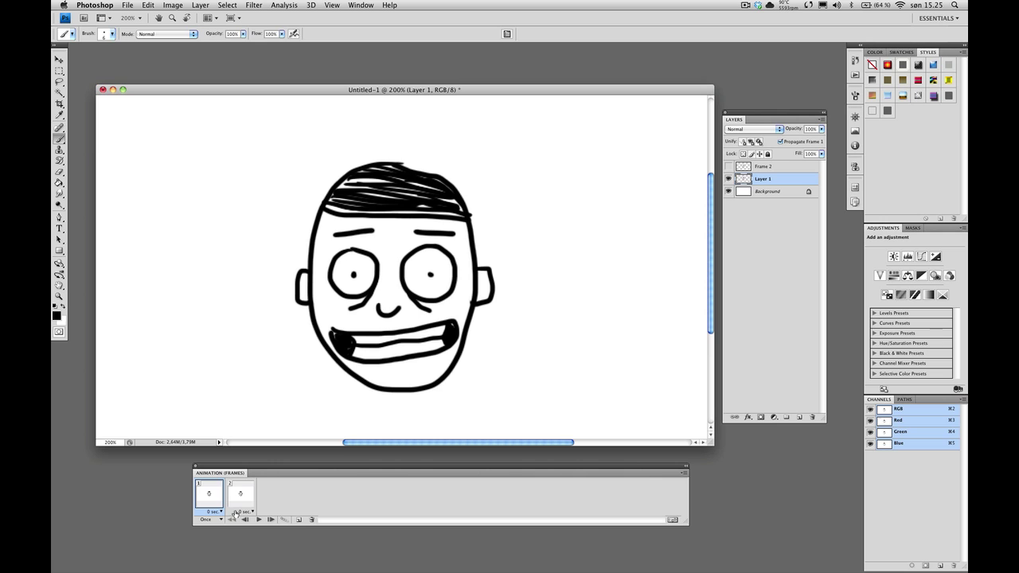
left_click(239, 495)
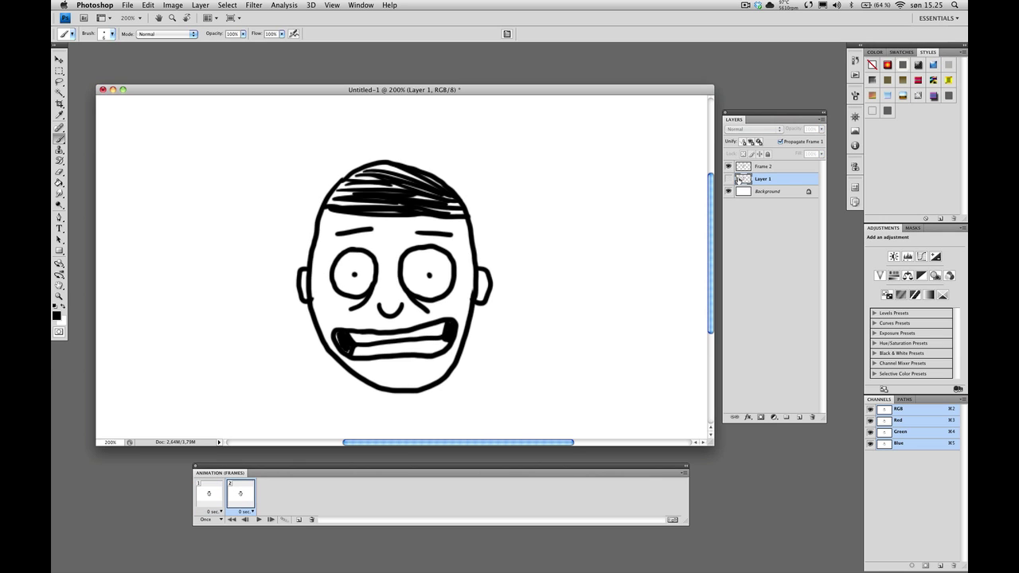
- Preview frames with Layer 1 shown as a faint guide, then hide it and select Frame 2
left_click(728, 179)
left_click(208, 494)
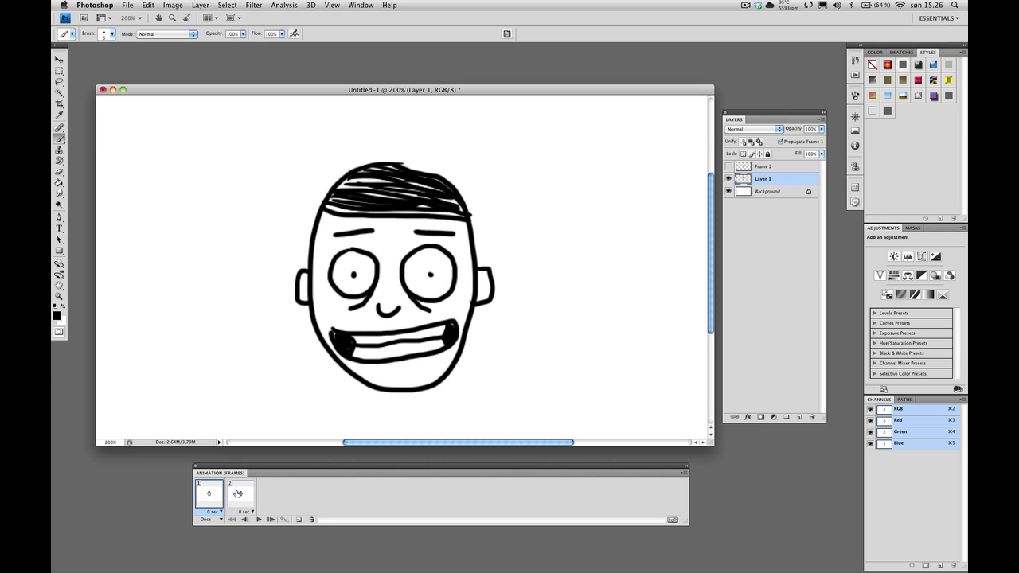
left_click(239, 495)
left_click(212, 492)
left_click(239, 495)
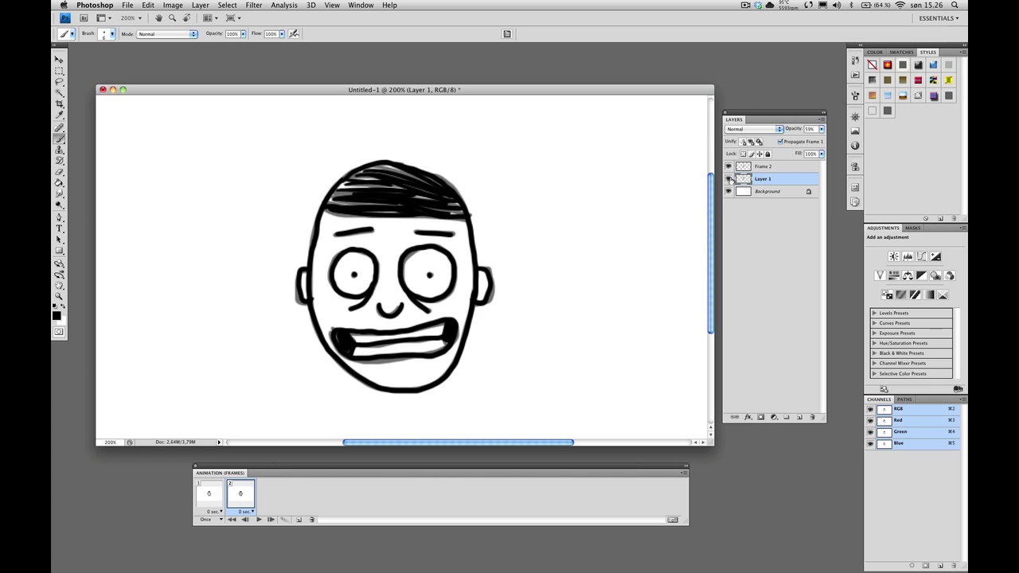
left_click(728, 179)
left_click(783, 167)
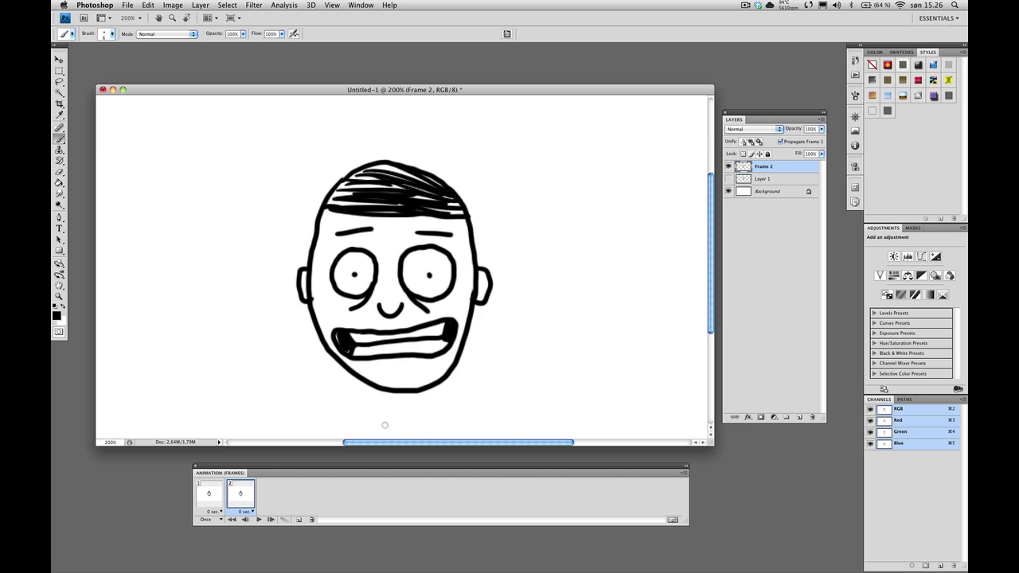
- Add a third frame, swap Frame 2 for the grey Layer 1 guide, and ink the head, eyebrow and left eye
left_click(298, 520)
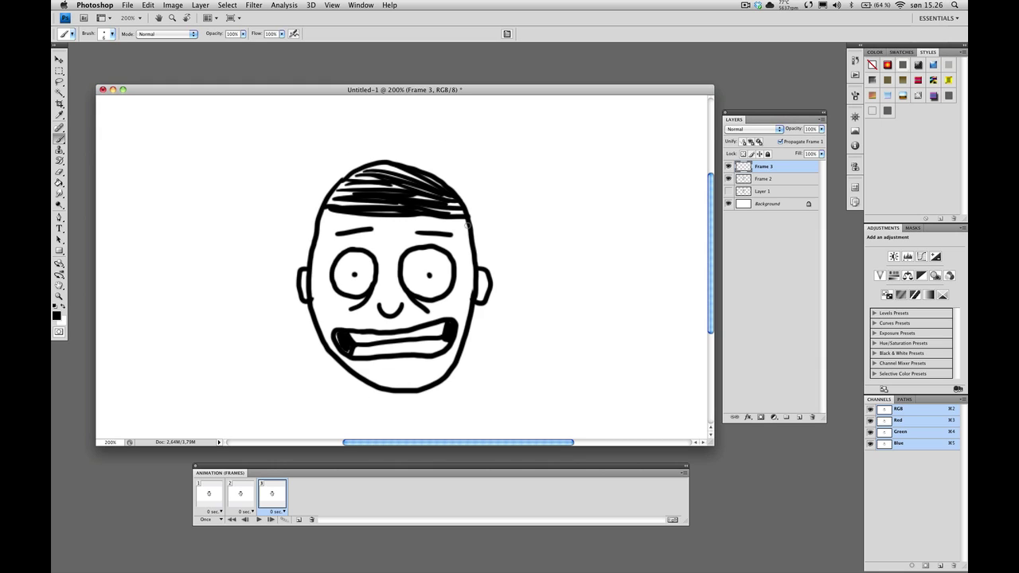
left_click(728, 179)
left_click(728, 191)
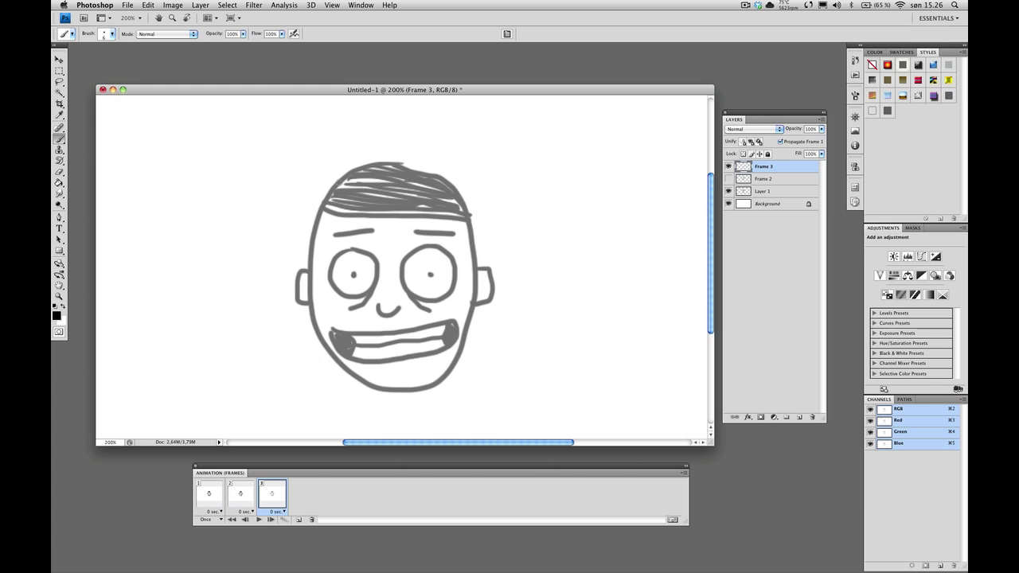
mouse_move(342, 176)
left_mouse_down()
mouse_move(308, 282)
mouse_move(320, 340)
mouse_move(363, 383)
mouse_move(431, 384)
mouse_move(463, 343)
mouse_move(475, 278)
mouse_move(467, 216)
mouse_move(410, 170)
mouse_move(344, 178)
mouse_move(334, 194)
left_mouse_up()
left_click_drag(335, 236, 452, 234)
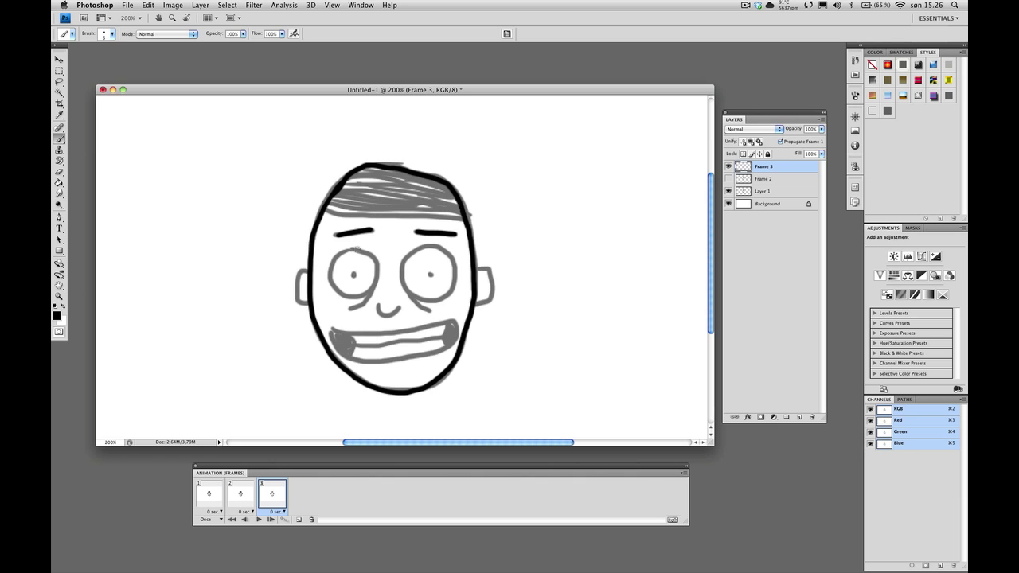
mouse_move(360, 248)
left_mouse_down()
mouse_move(336, 257)
mouse_move(333, 287)
mouse_move(367, 290)
mouse_move(374, 251)
left_mouse_up()
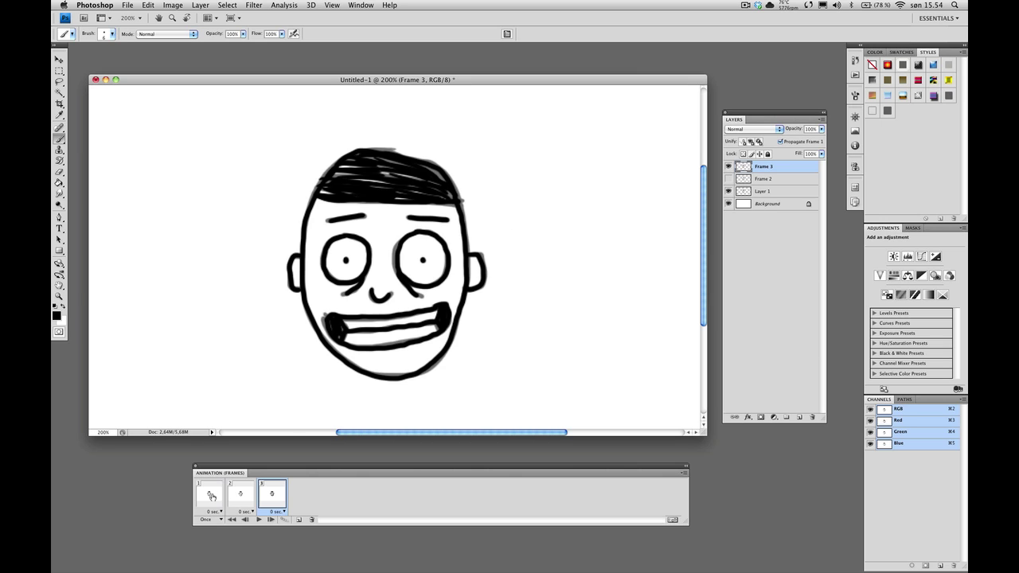
- Give all three frames a 0.1 sec delay and set looping to Forever
left_click(208, 494)
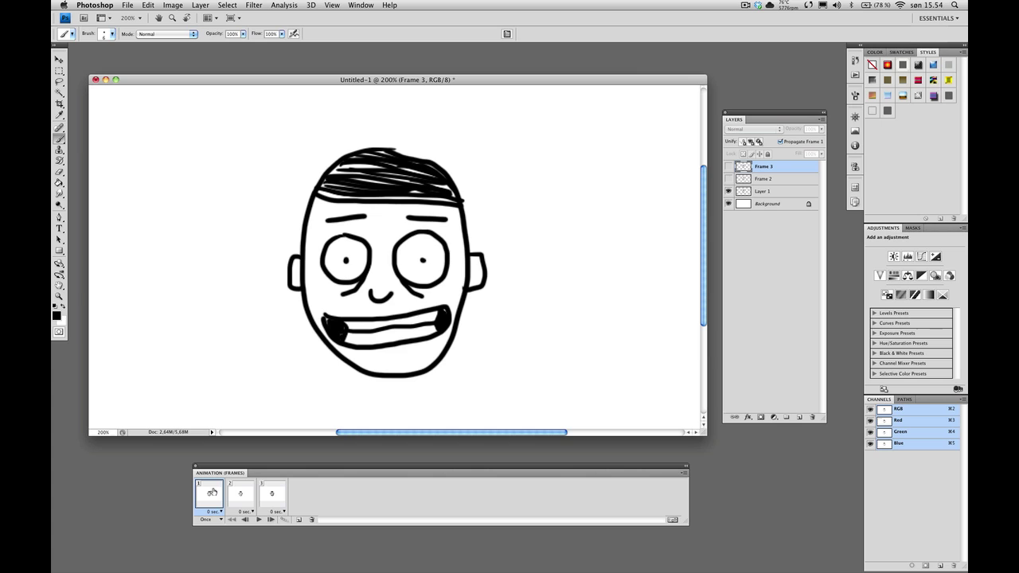
left_click(273, 494, "shift")
left_click(283, 513)
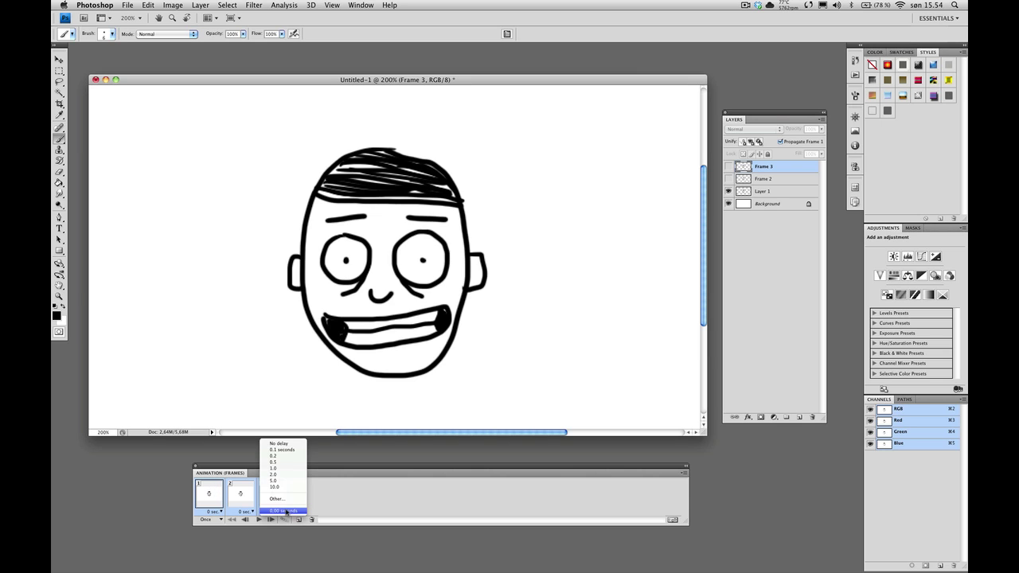
left_click(294, 450)
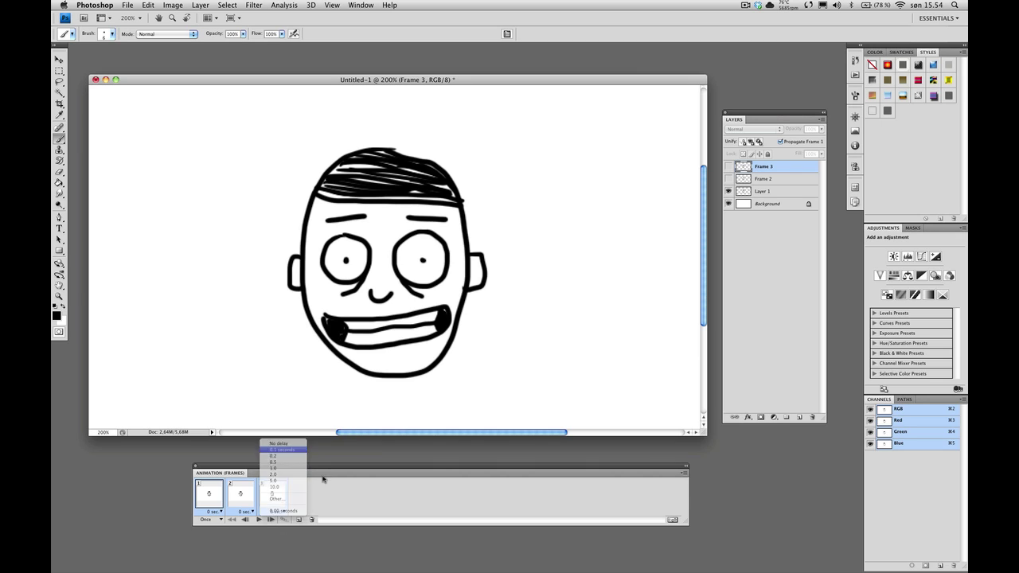
left_click(211, 520)
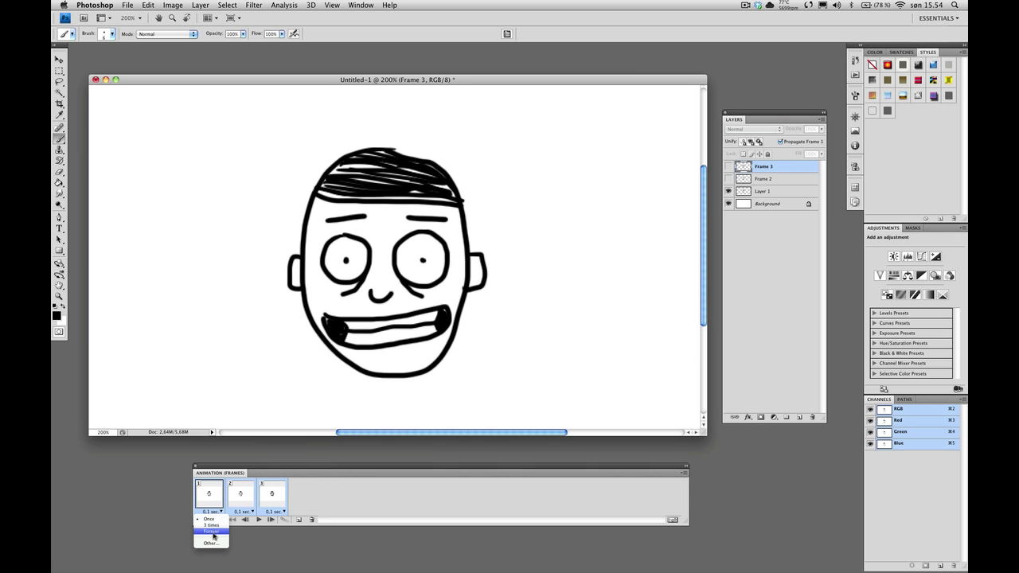
left_click(208, 539)
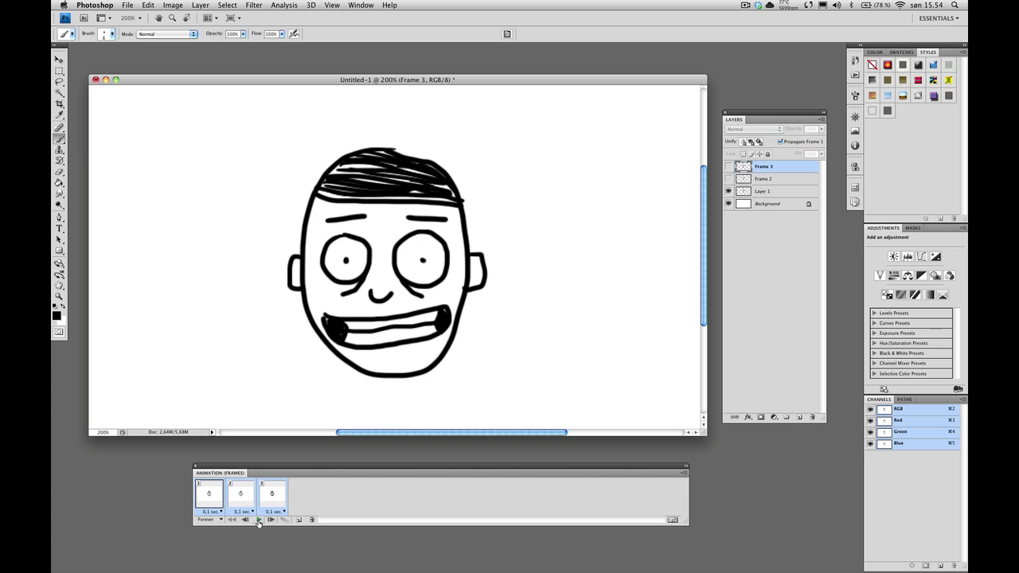
- Hide Layer 1's grey strokes, step through frames 1 to 3, and play the animation
left_click(272, 495)
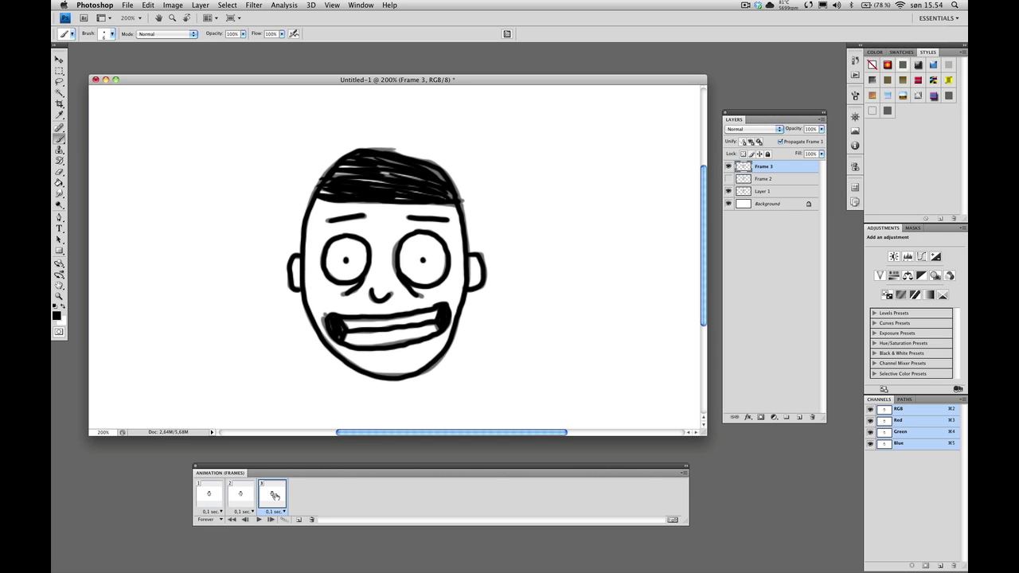
left_click(728, 191)
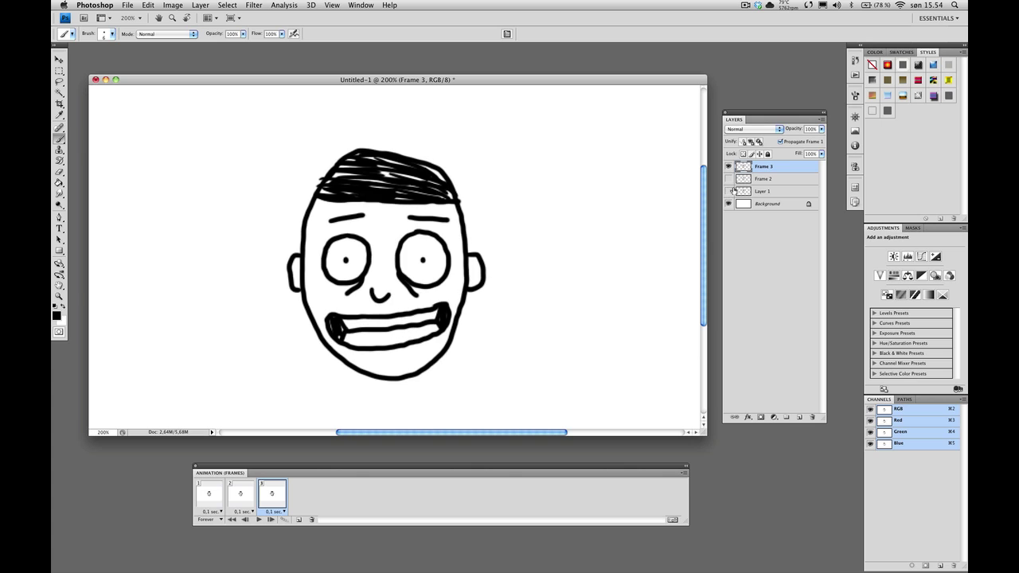
left_click(209, 494)
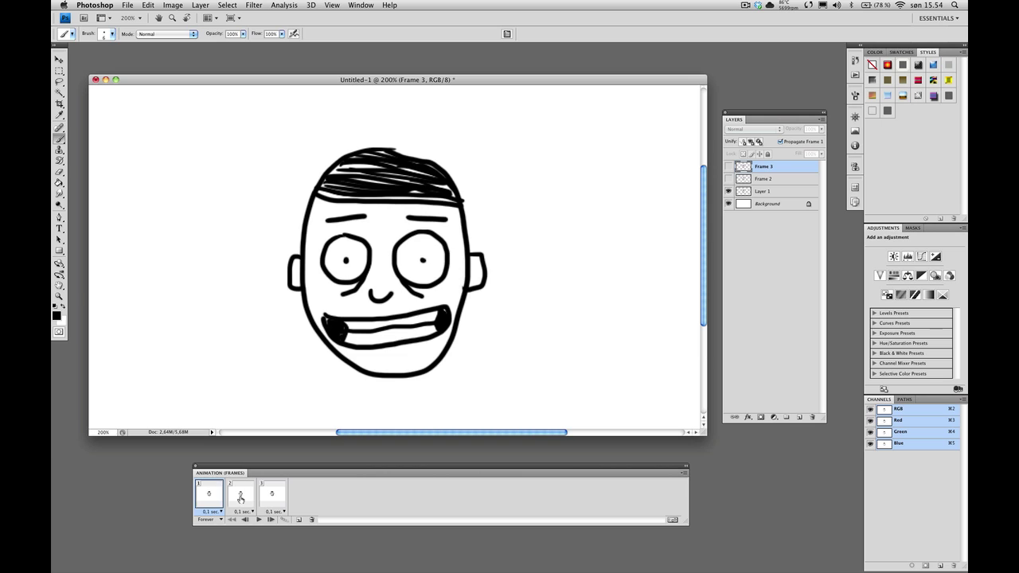
left_click(241, 494)
left_click(273, 494)
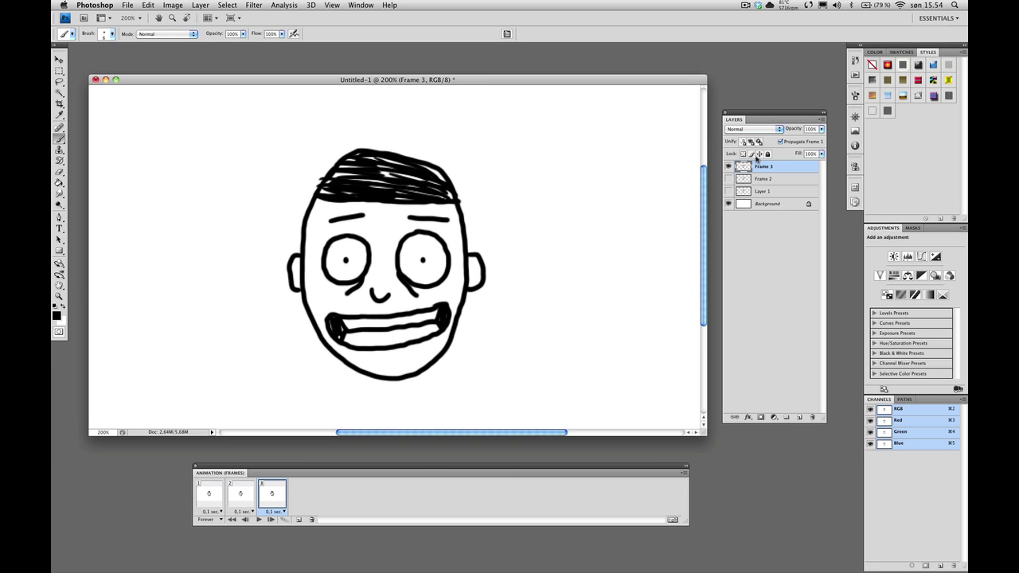
left_click(258, 520)
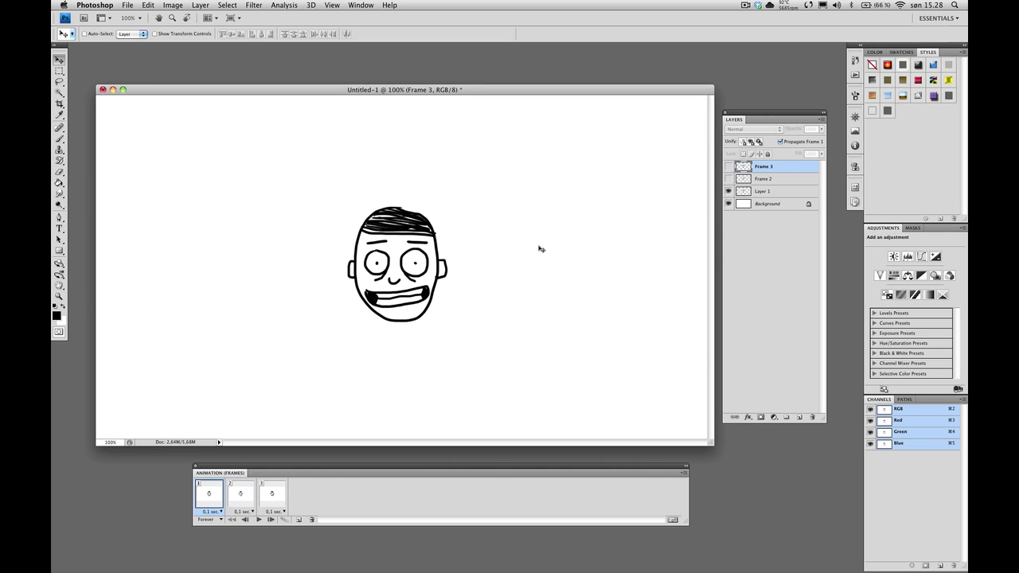
- Hide the white Background in all frames and crop the canvas tightly around the head
left_click(272, 495, "shift")
left_click(728, 206)
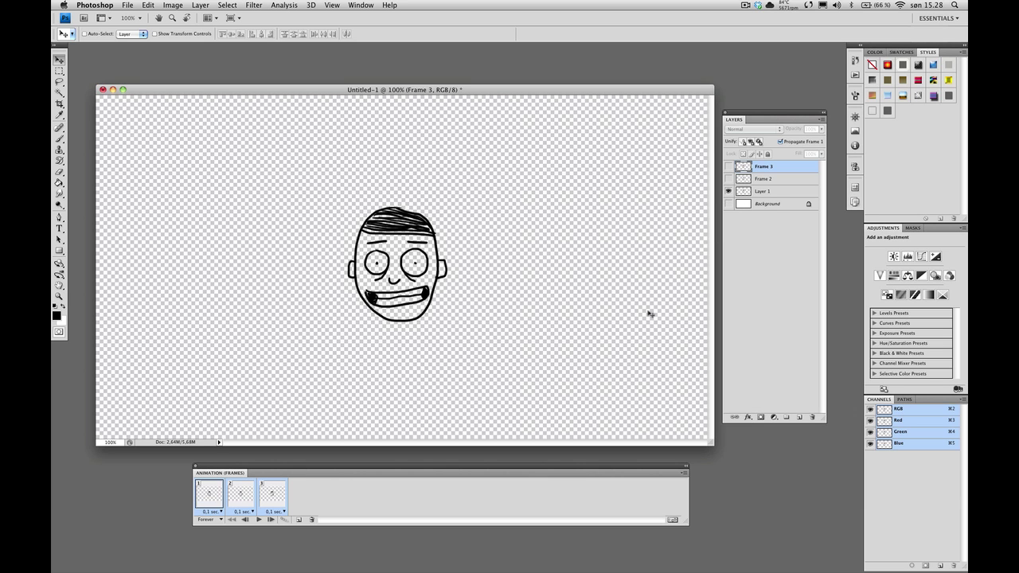
left_click(217, 500)
left_click(59, 105)
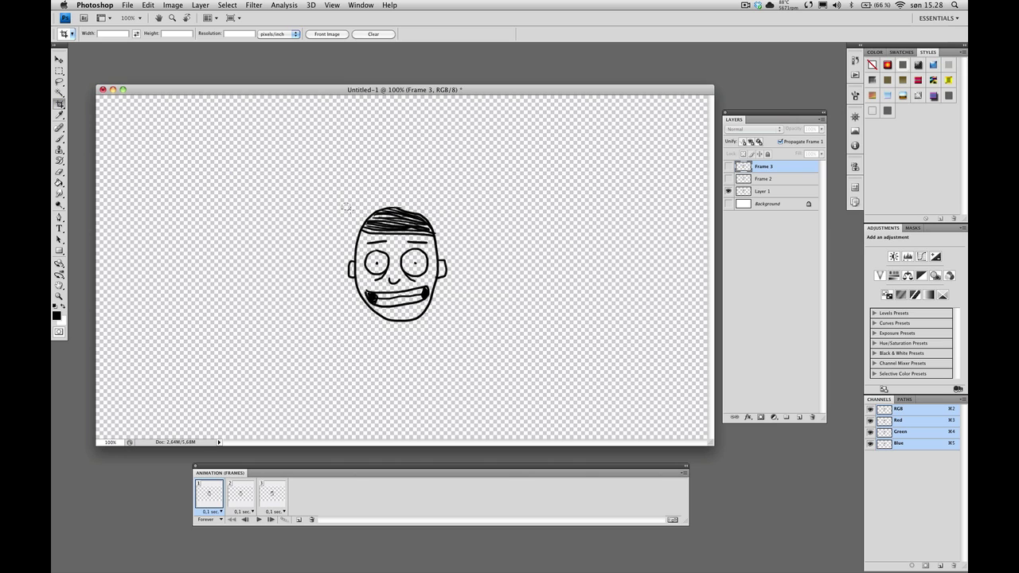
left_click_drag(435, 307, 452, 327)
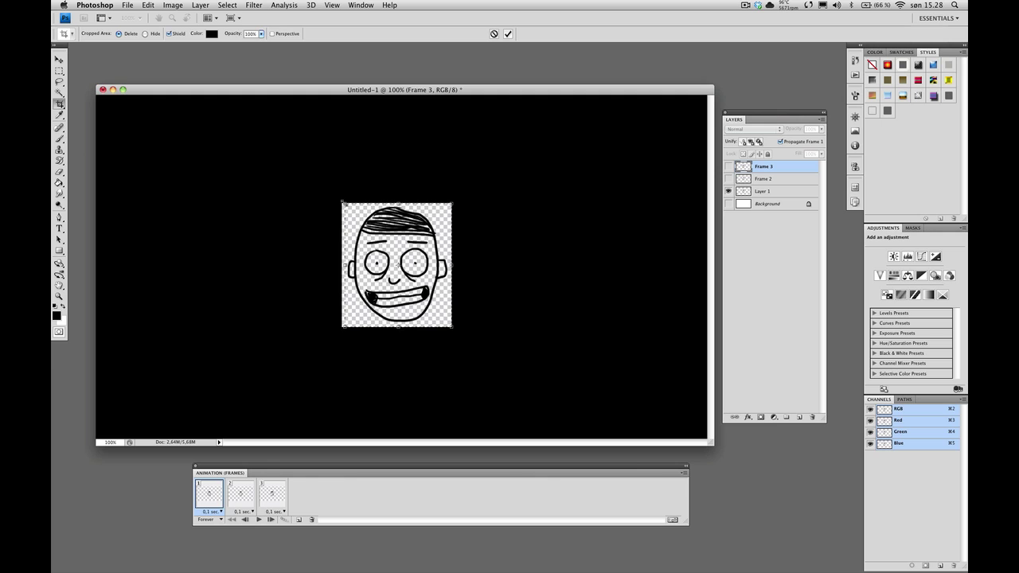
left_click_drag(342, 202, 344, 203)
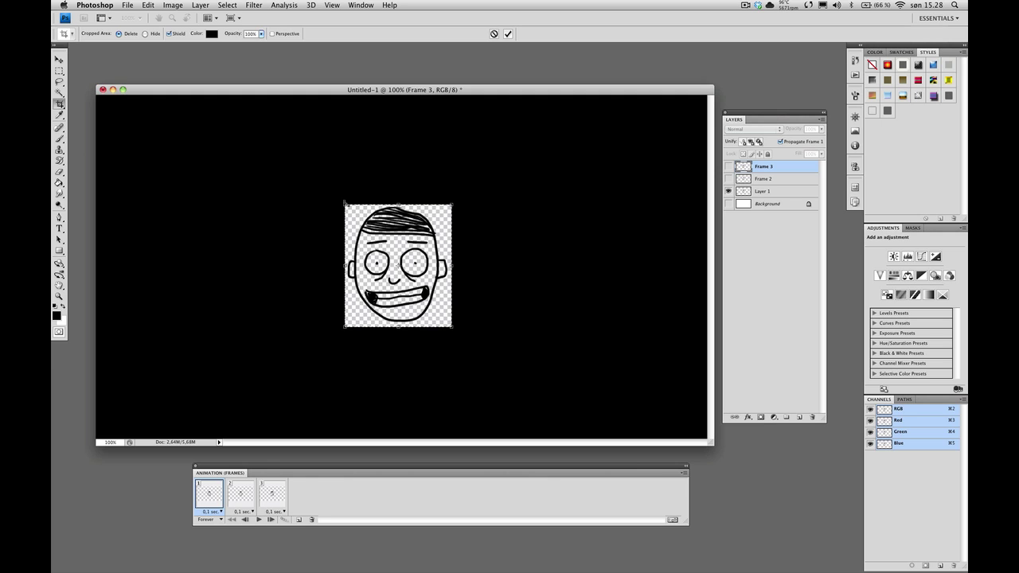
key("Return")
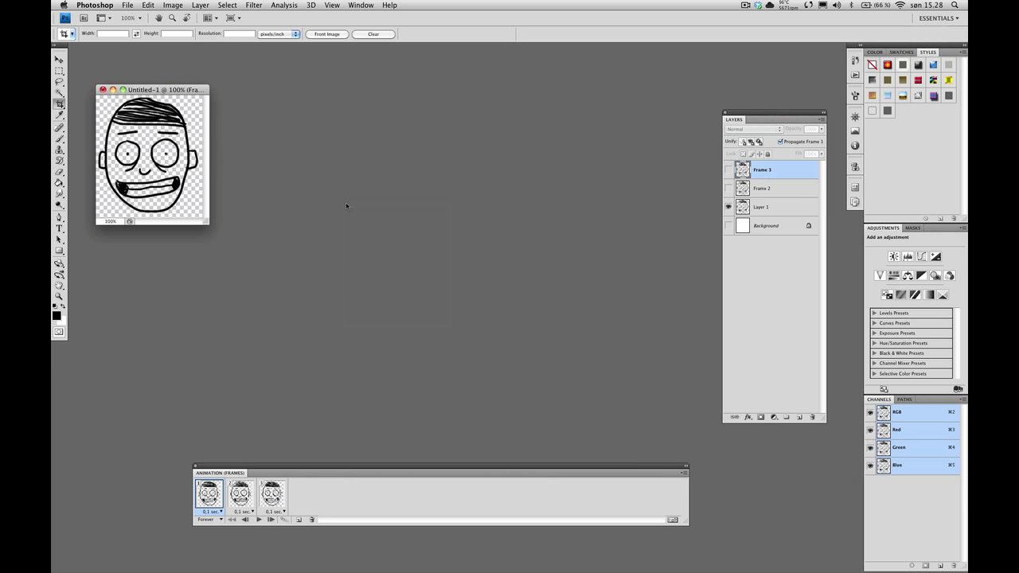
- Move and enlarge the document window, then play and stop the cropped animation
left_click_drag(198, 91, 456, 211)
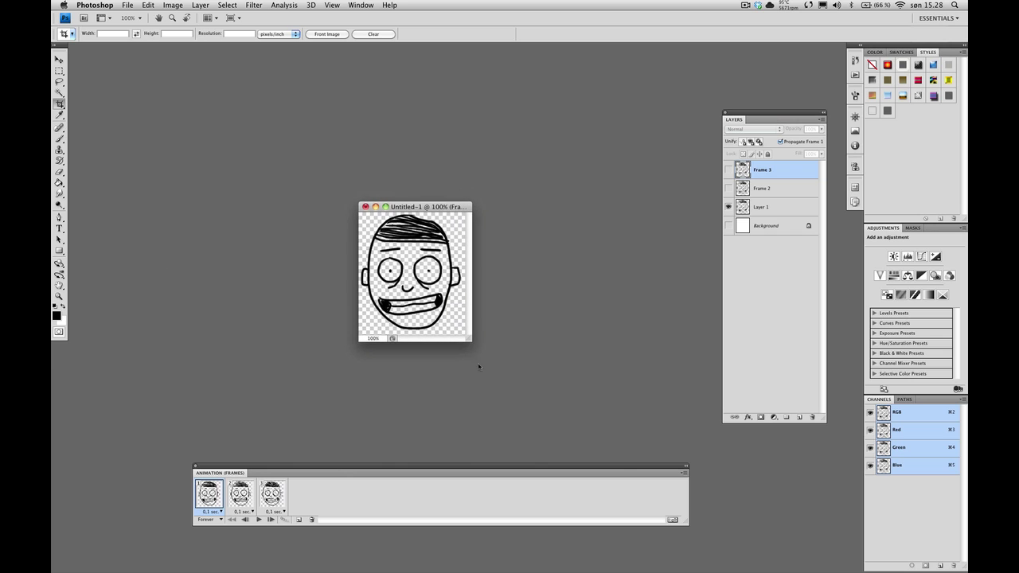
left_click_drag(471, 341, 515, 388)
key("v")
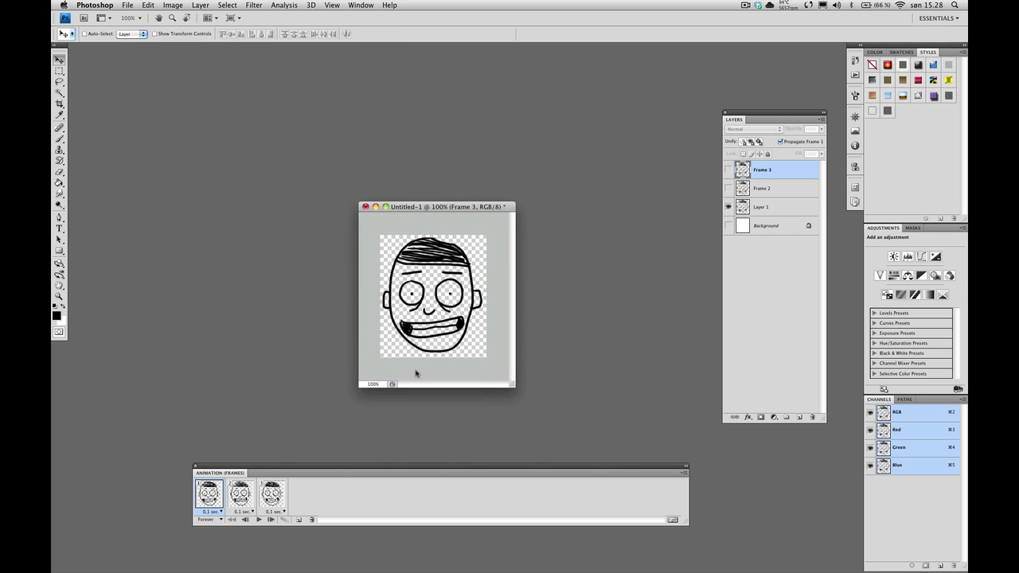
key("space")
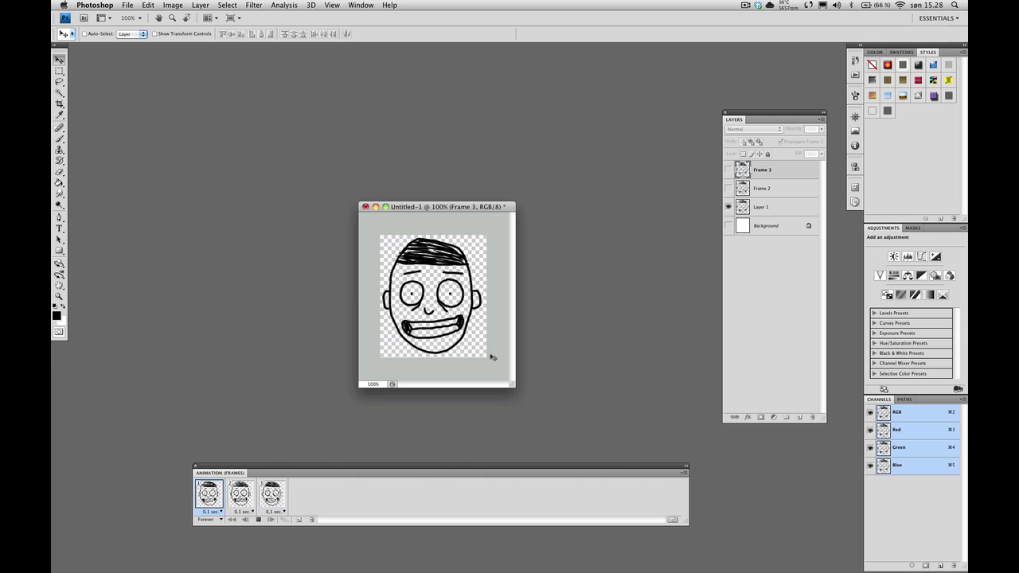
key("space")
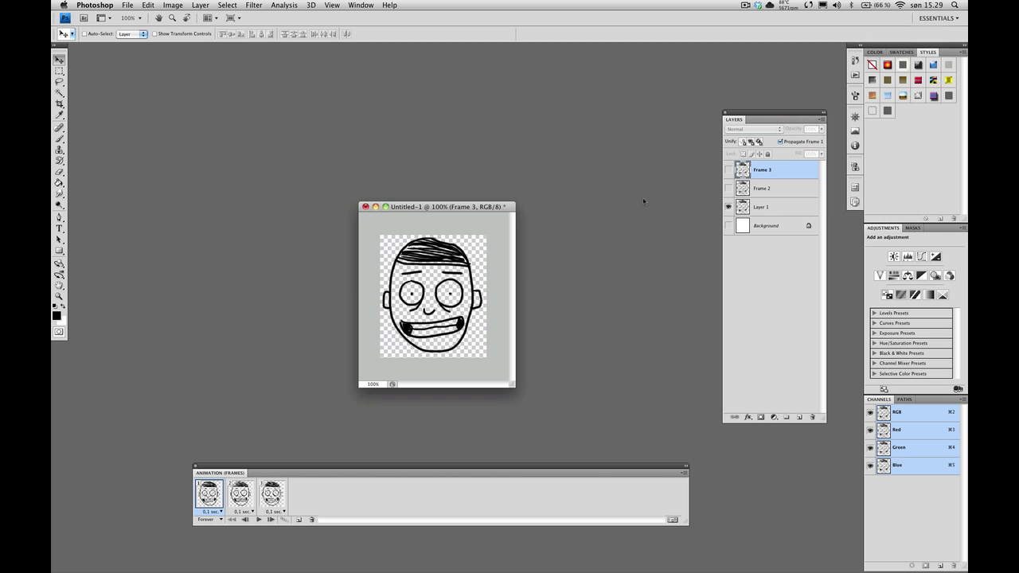
left_click(854, 74)
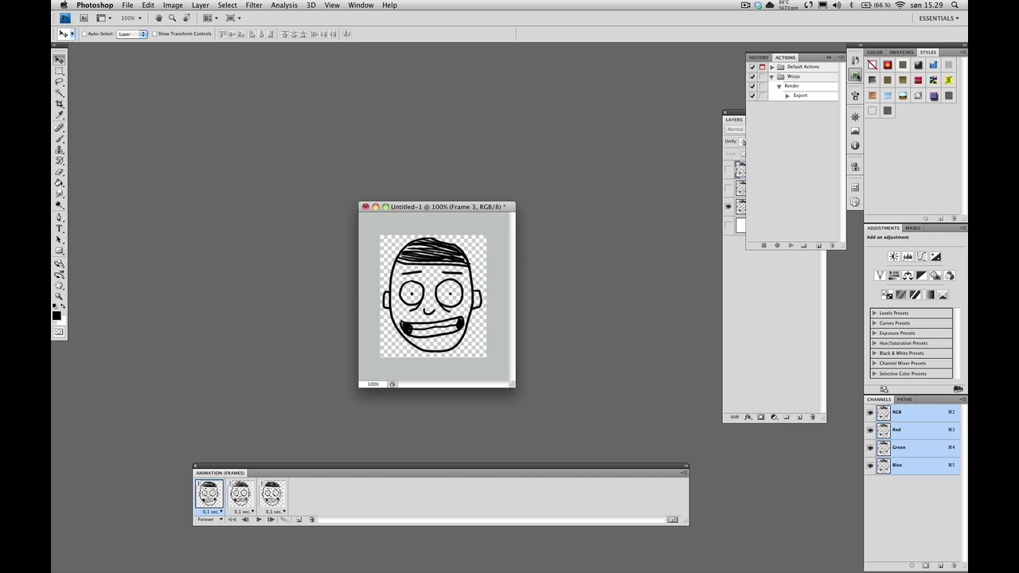
left_click(811, 85)
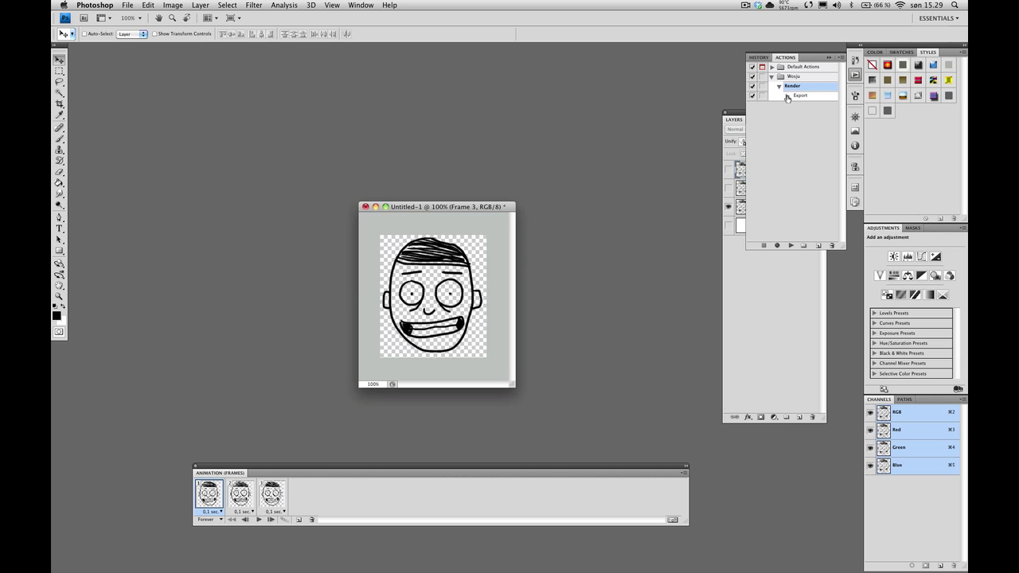
left_click(787, 96)
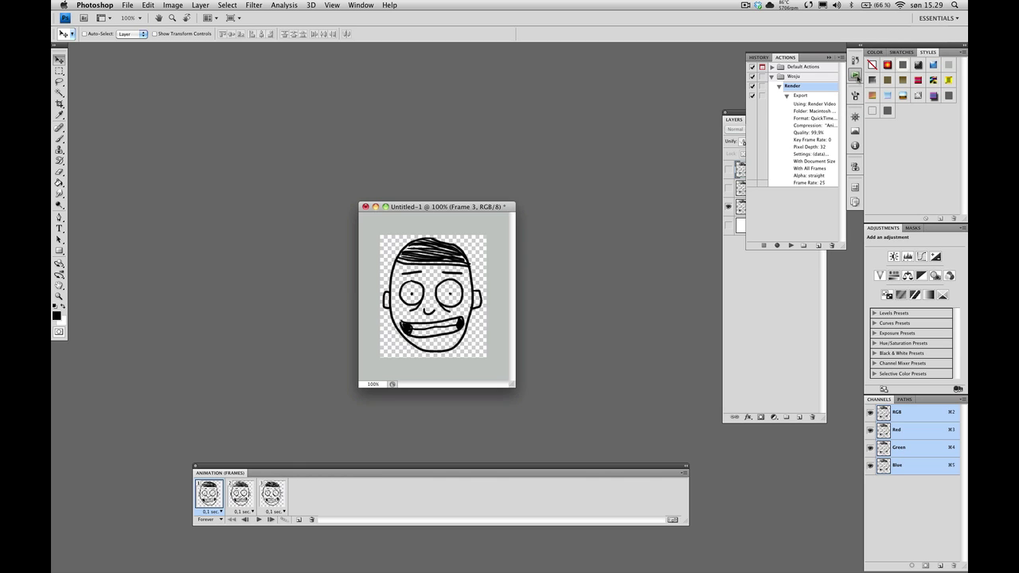
left_click(854, 76)
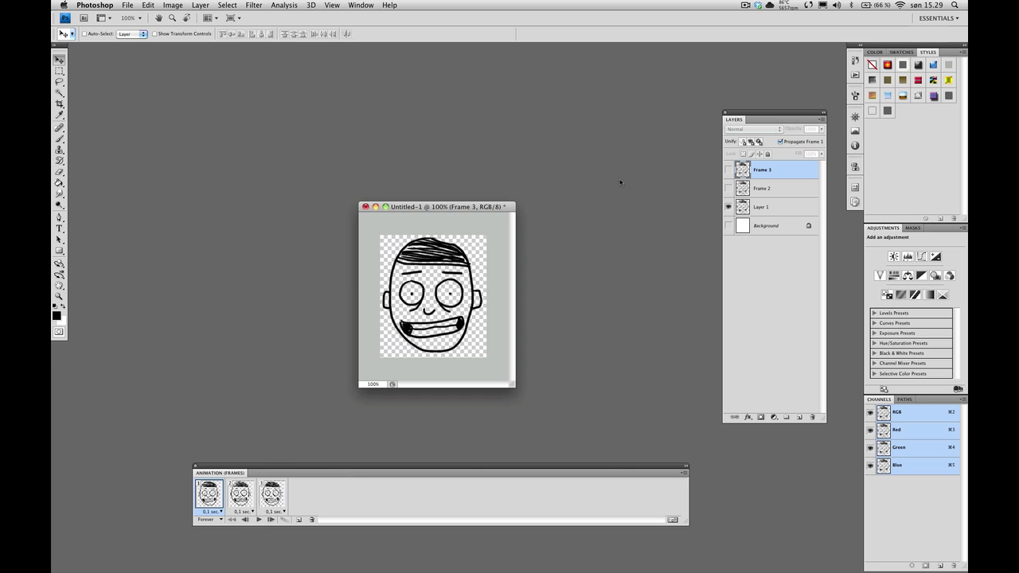
- In Render Video, set the output folder to the Desktop Export folder and the file name to Face.mov
left_click(126, 6)
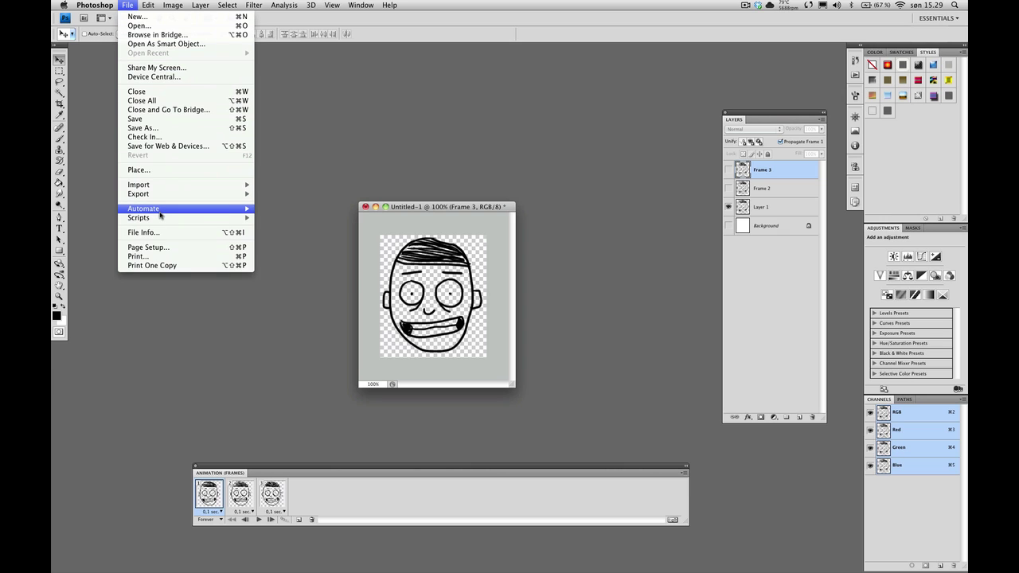
mouse_move(173, 195)
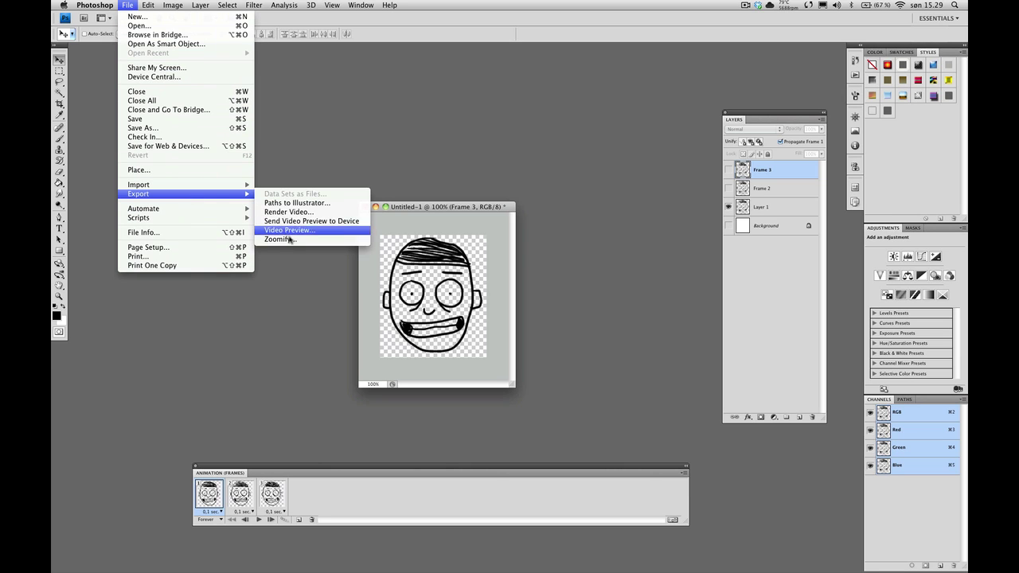
left_click(294, 213)
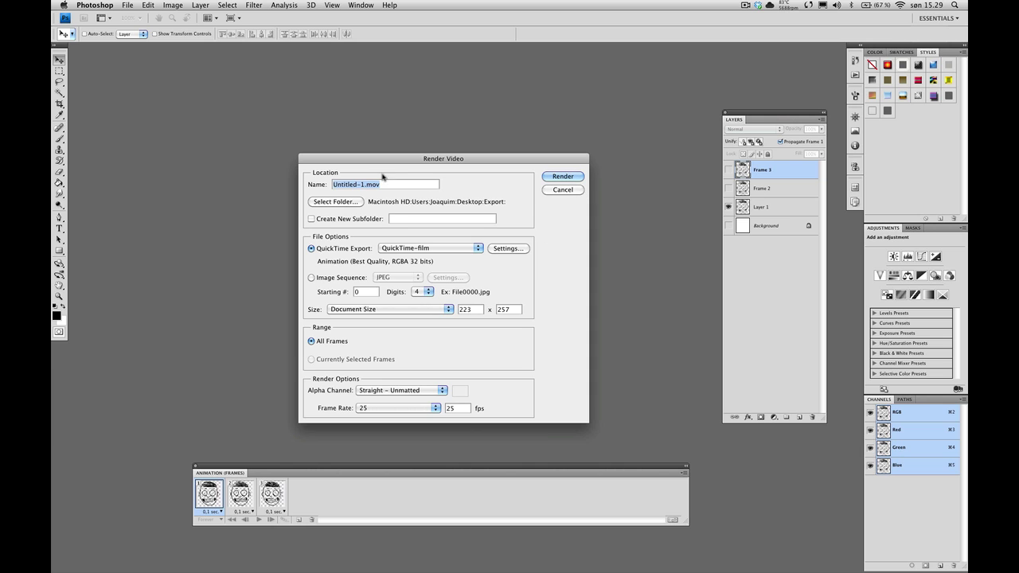
left_click(350, 203)
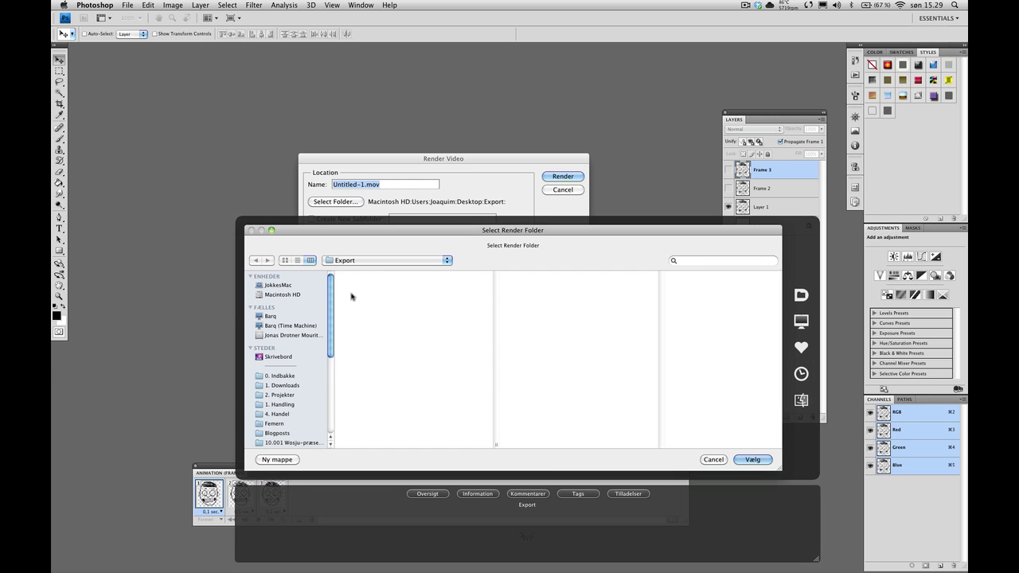
left_click(386, 256)
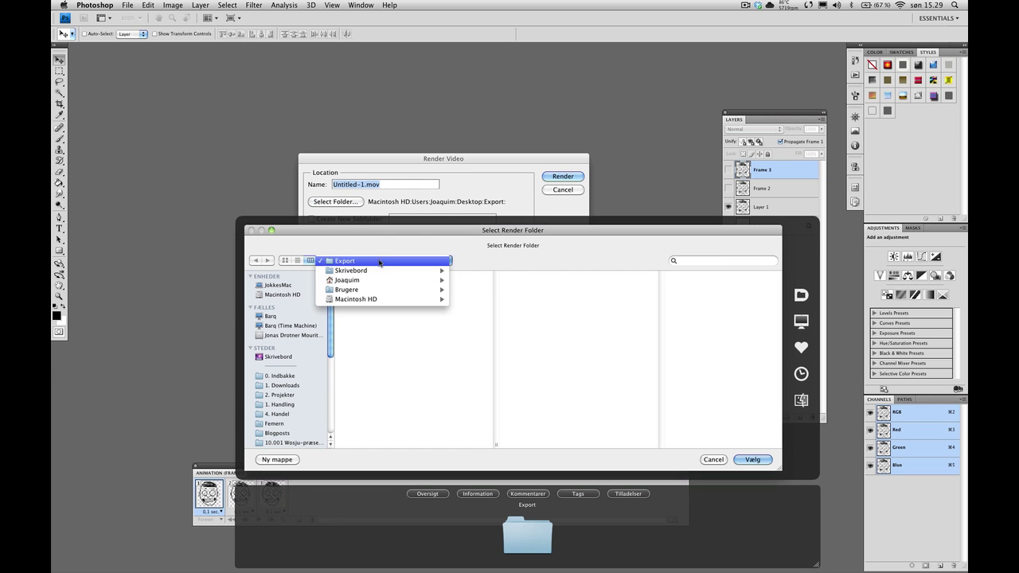
left_click(345, 260)
left_click_drag(400, 228, 366, 208)
left_click(720, 440)
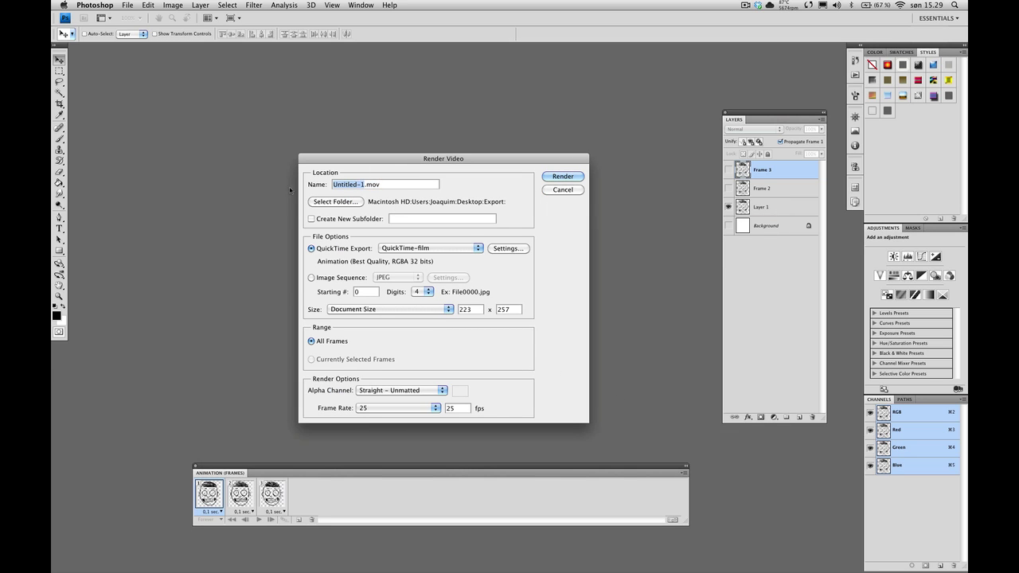
type("Face")
mouse_move(473, 159)
left_mouse_down()
mouse_move(428, 379)
mouse_move(439, 385)
mouse_move(477, 229)
left_mouse_up()
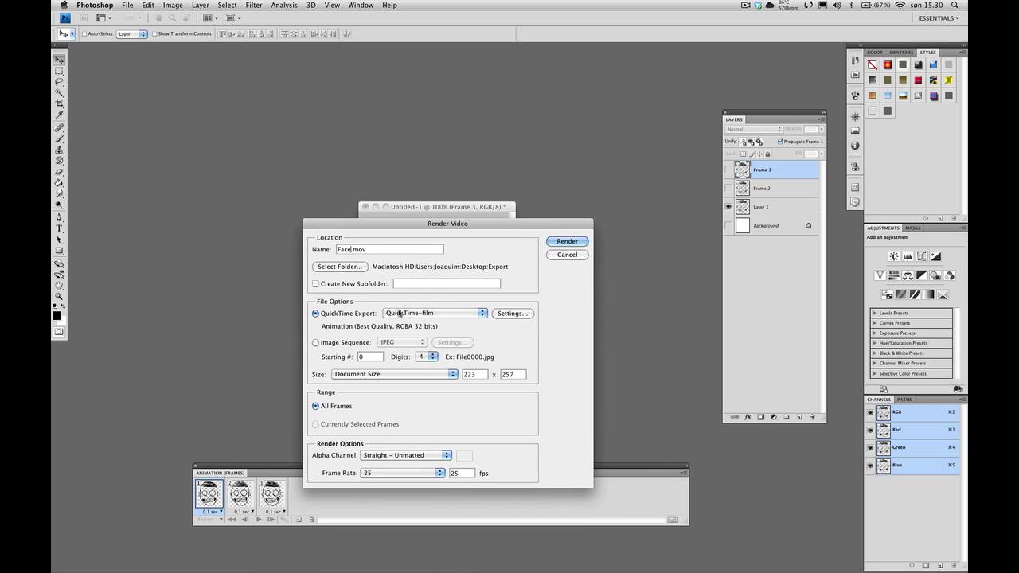
- Set the QuickTime movie output to Animation compression at 25 fps and best quality
left_click(509, 313)
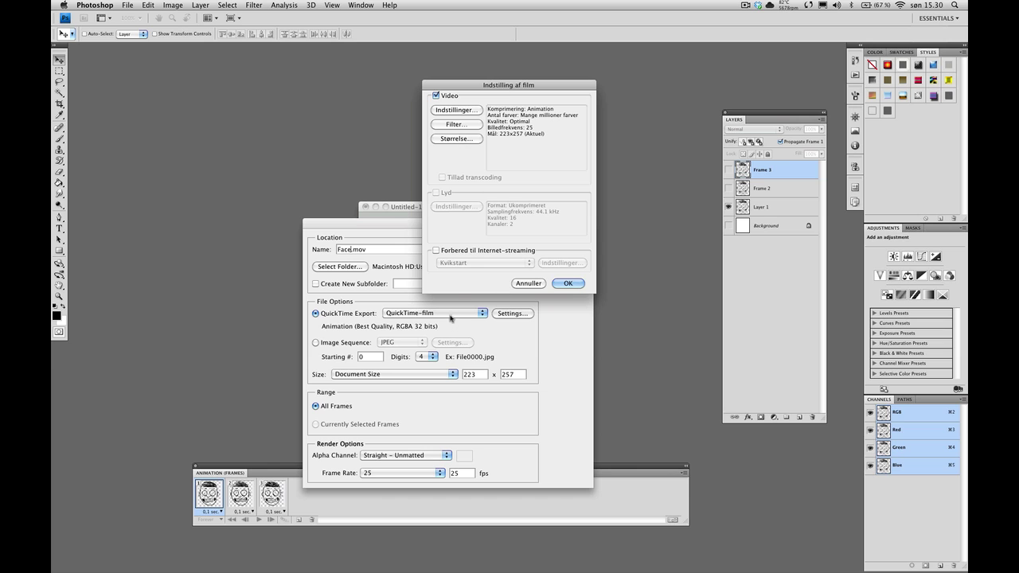
left_click(468, 109)
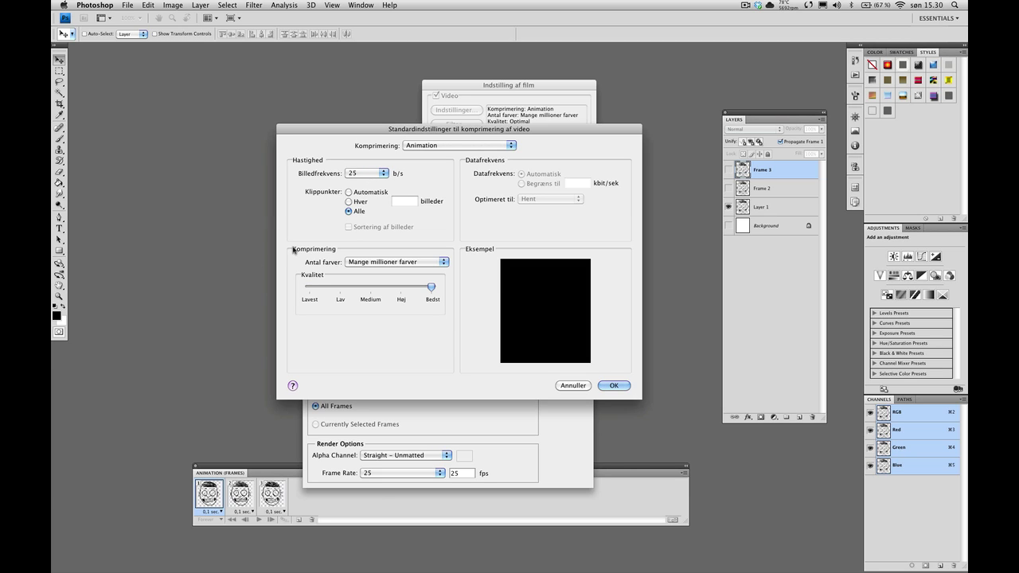
left_click(382, 173)
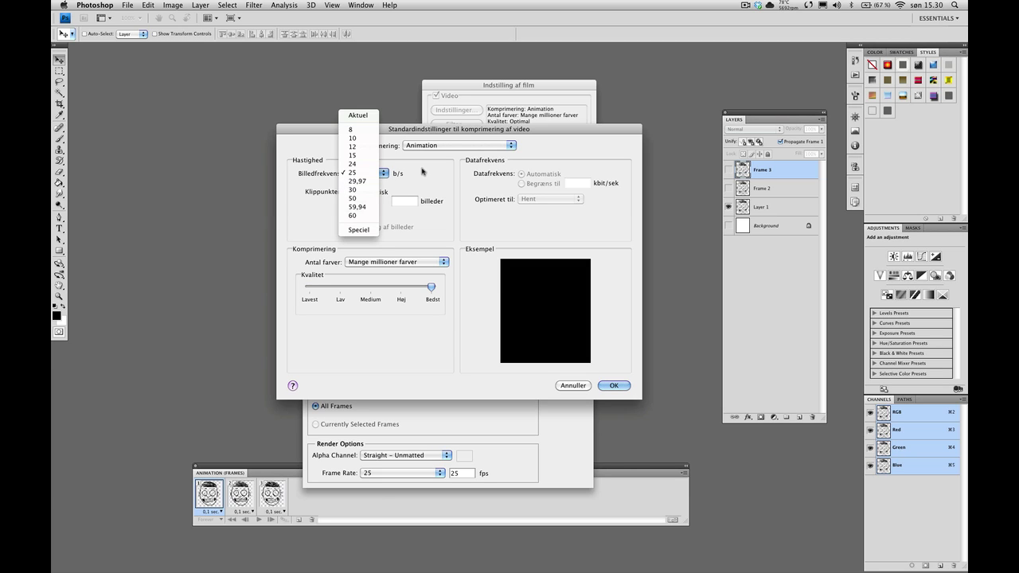
left_click(424, 172)
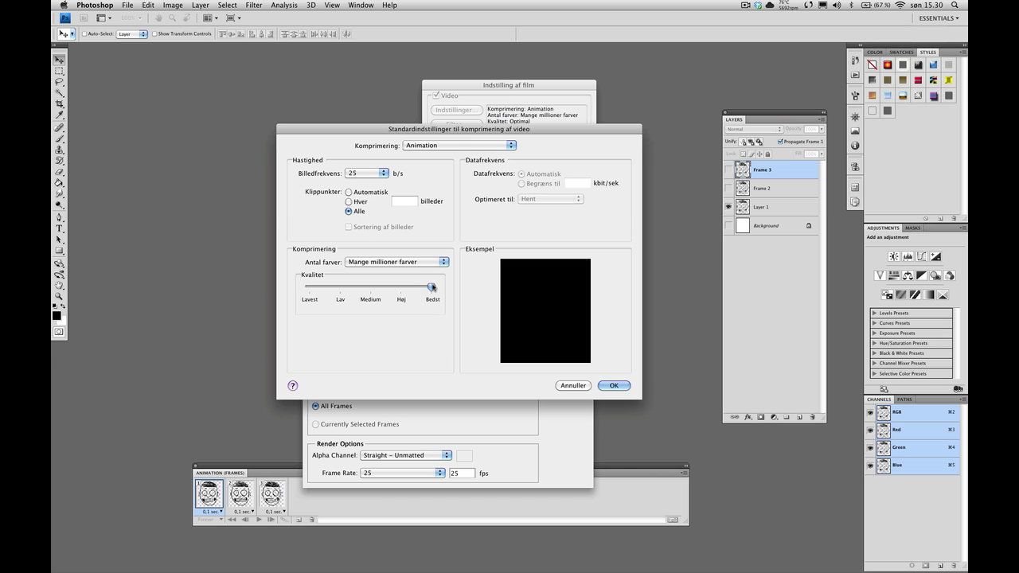
left_click(613, 385)
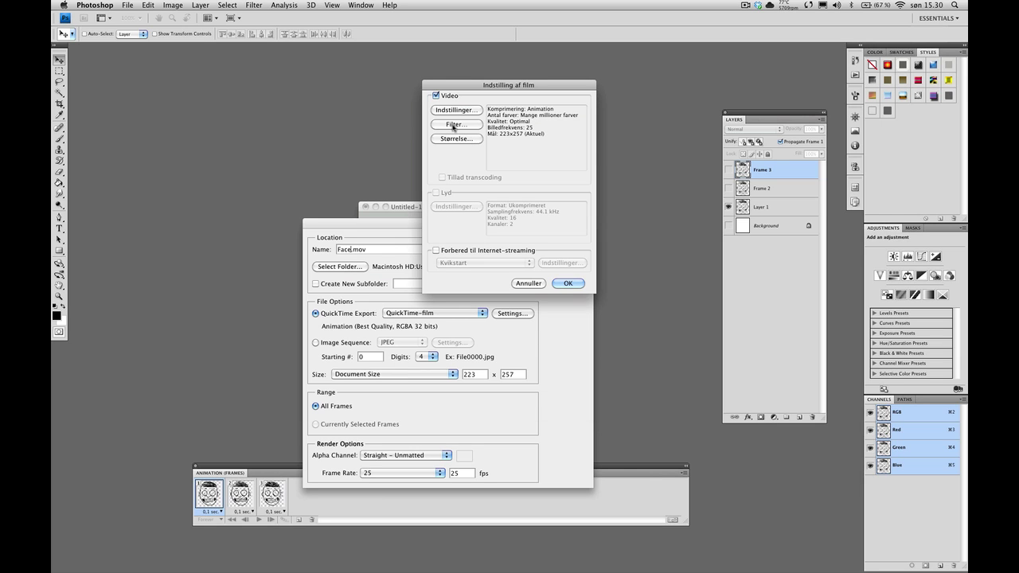
left_click(567, 283)
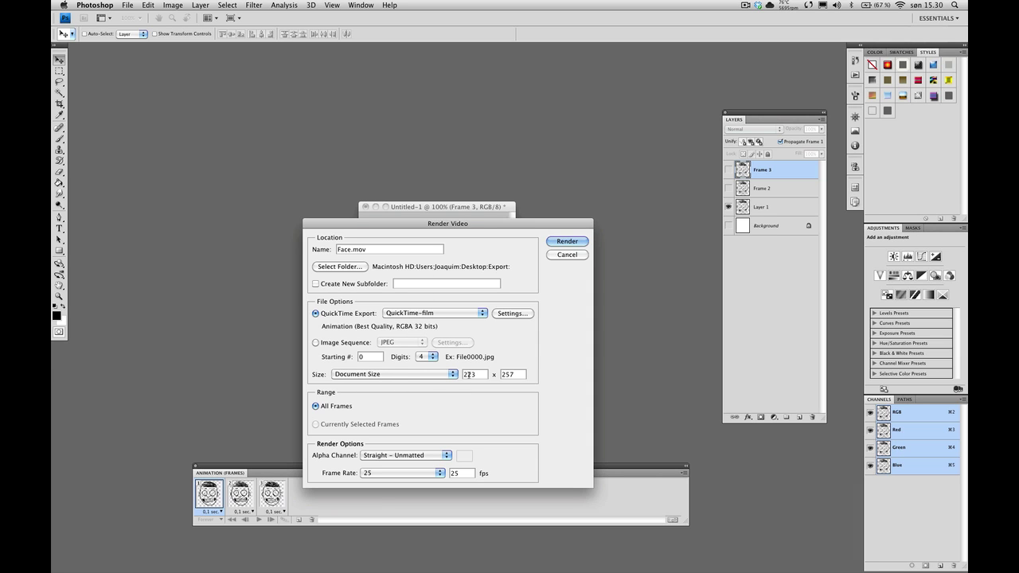
left_click_drag(577, 223, 552, 254)
- Render Face.mov, then preview it with Quick Look from the Export folder
left_click(541, 271)
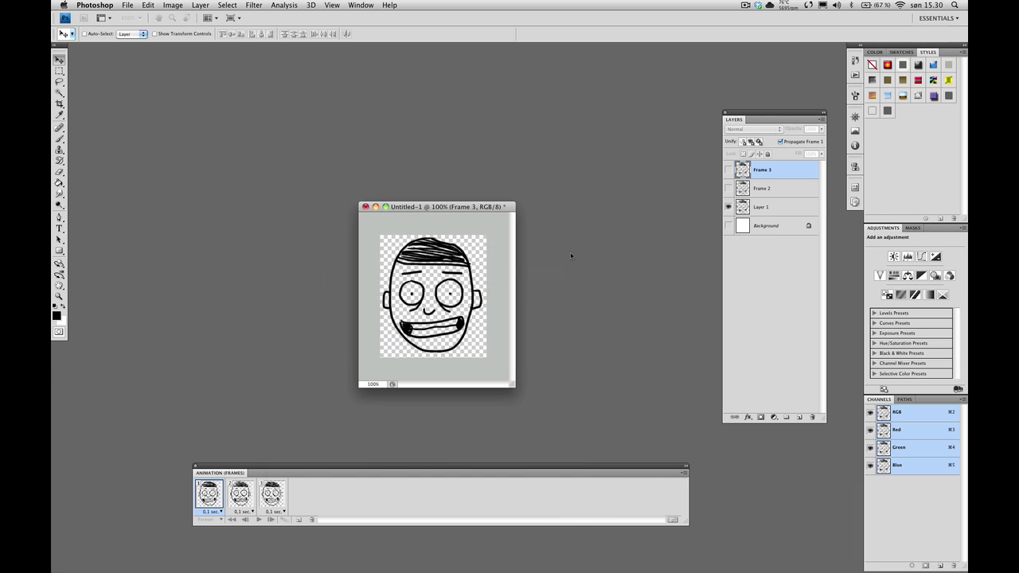
left_click(631, 232)
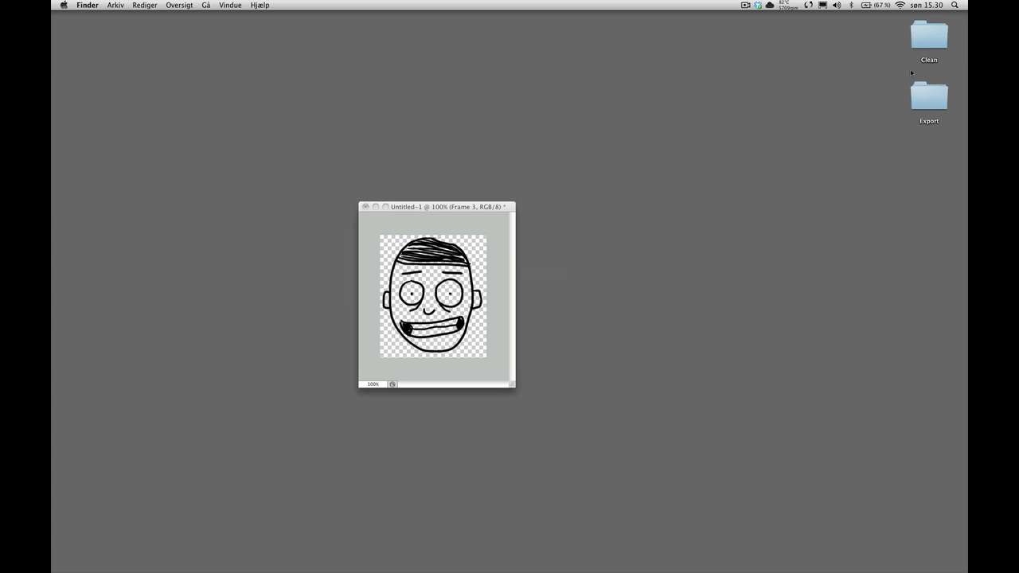
double_click(921, 93)
left_click_drag(628, 237, 678, 248)
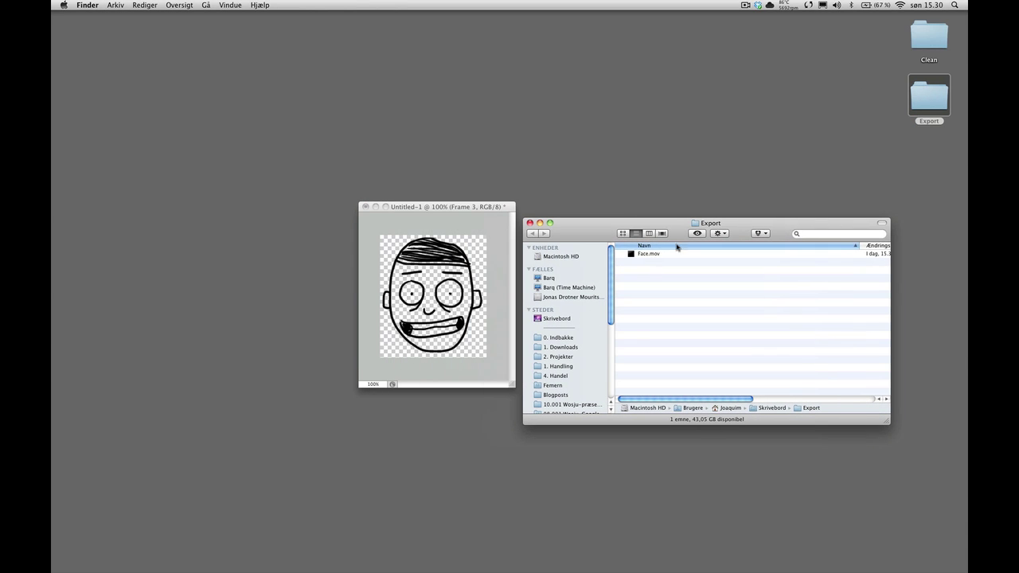
left_click(651, 255)
key("space")
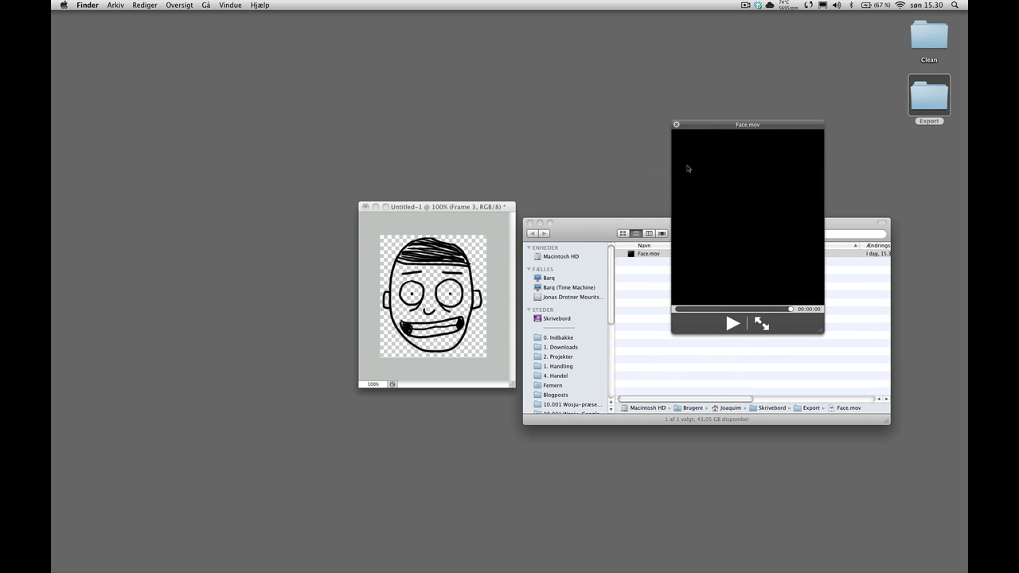
left_click(659, 307)
- Launch After Effects by typing AE into the application launcher
key("ctrl+space")
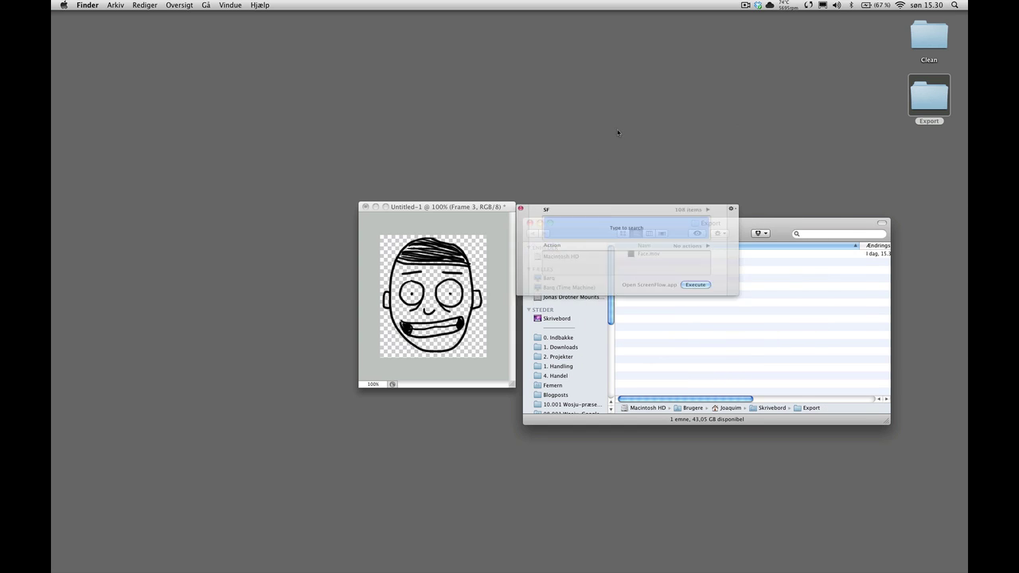
type("AE")
key("Return")
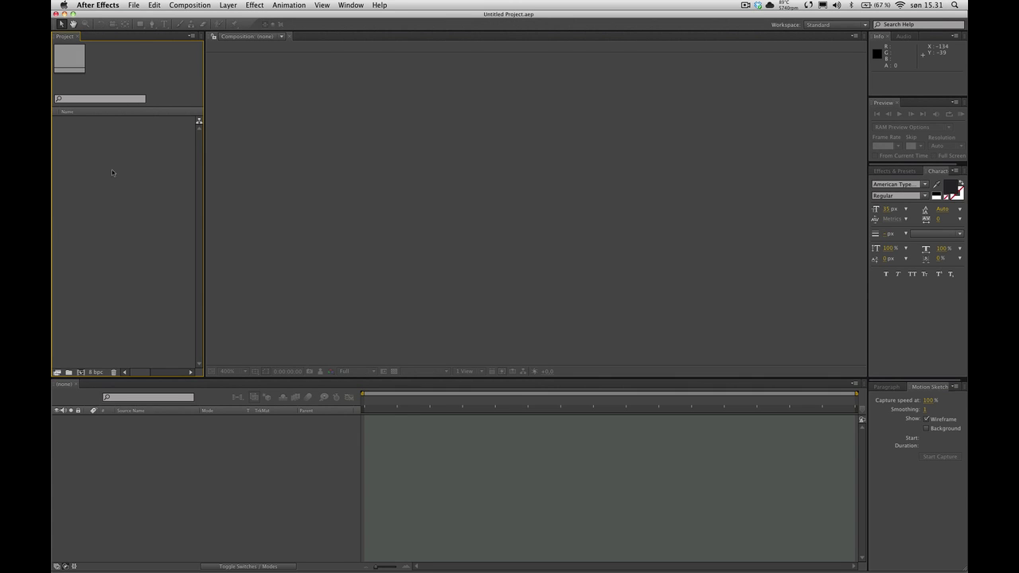
- Import Face.mov and create a Face composition from it
double_click(113, 173)
double_click(649, 253)
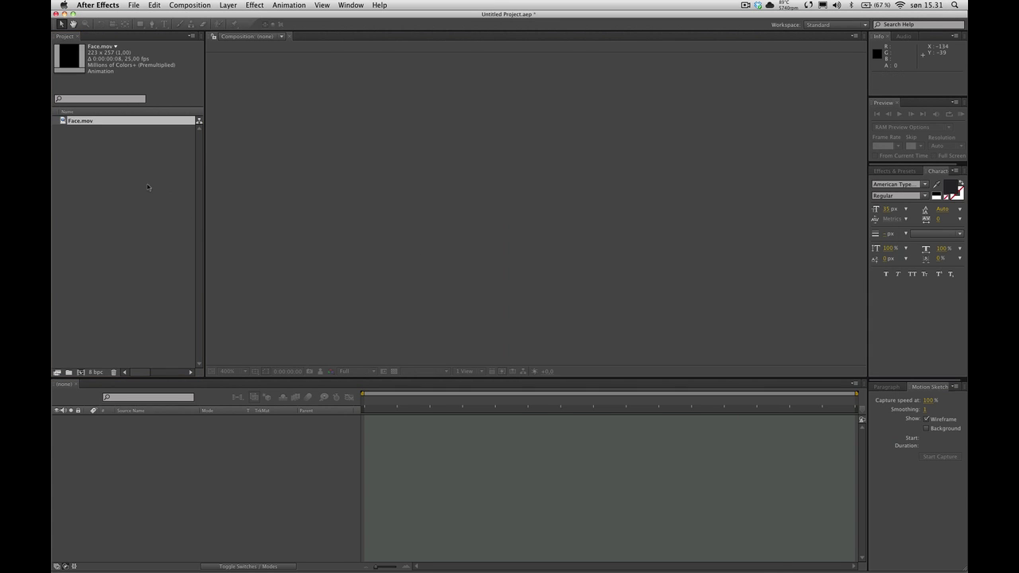
left_click_drag(80, 121, 80, 372)
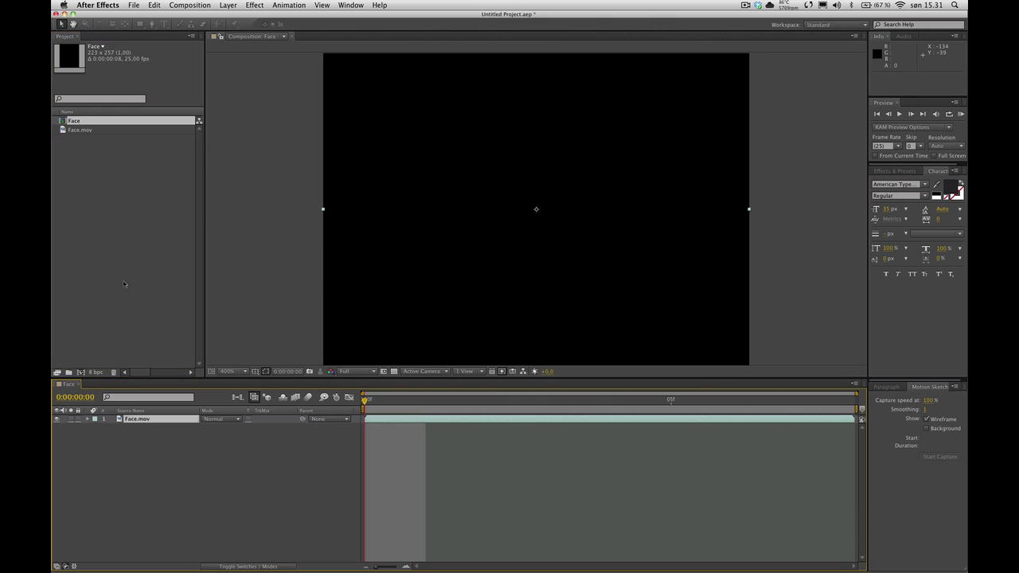
- Add a white solid below the Face.mov layer and scrub through the animation
left_click(153, 459)
key("super+y")
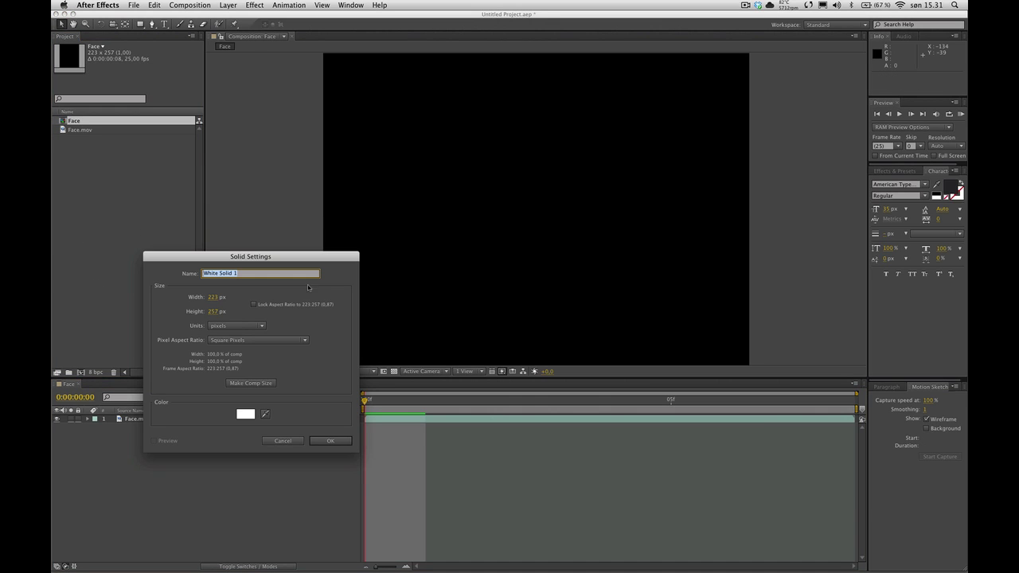
left_click(319, 442)
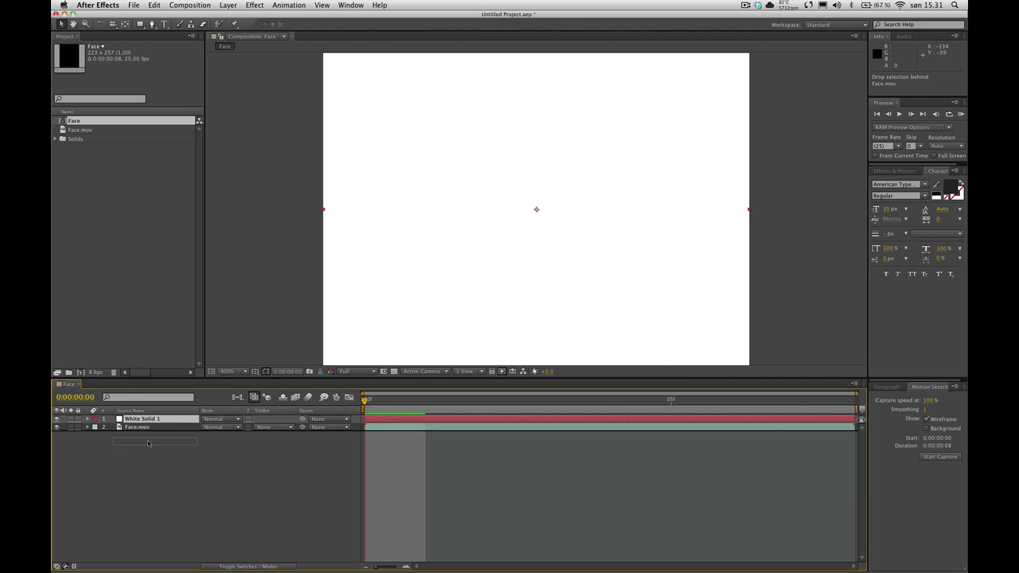
key("super+bracketleft")
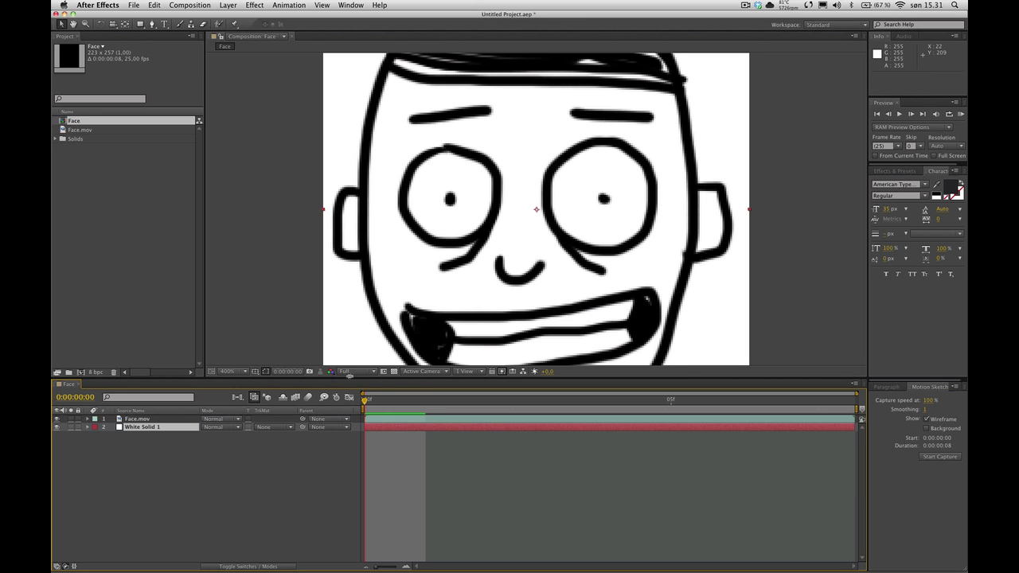
key("comma")
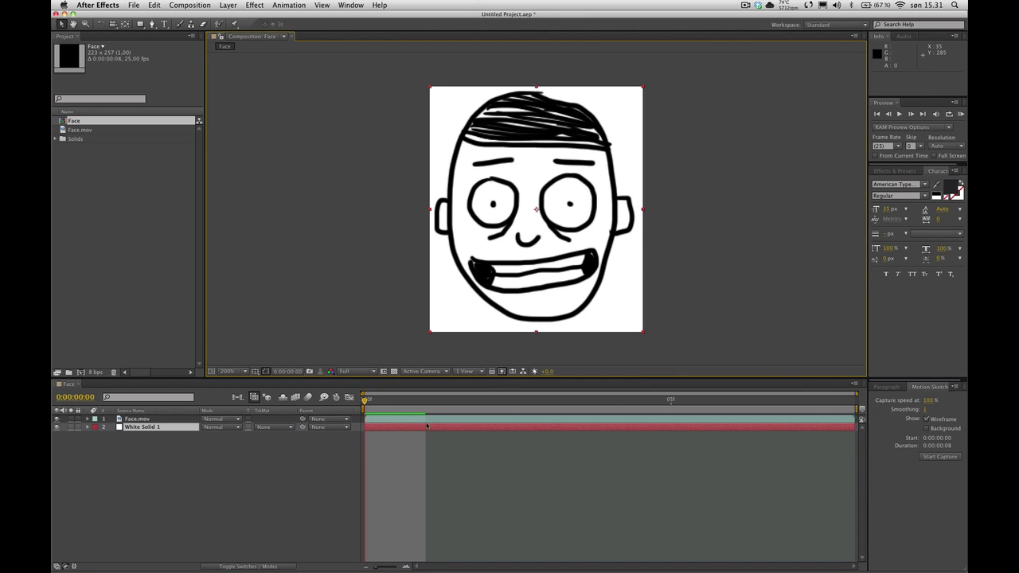
left_click_drag(382, 401, 487, 401)
key("Home")
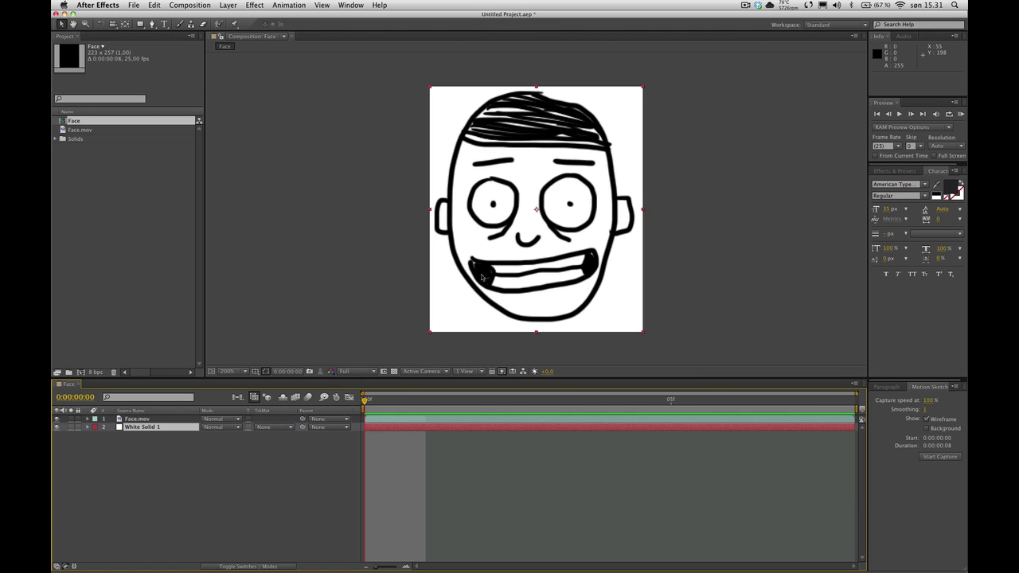
left_click(84, 168)
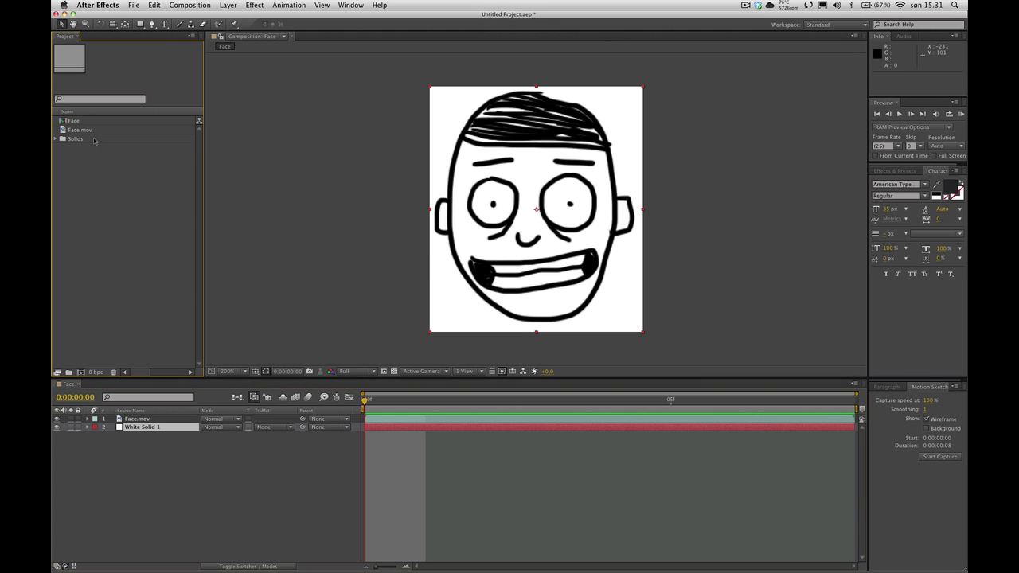
left_click(83, 131)
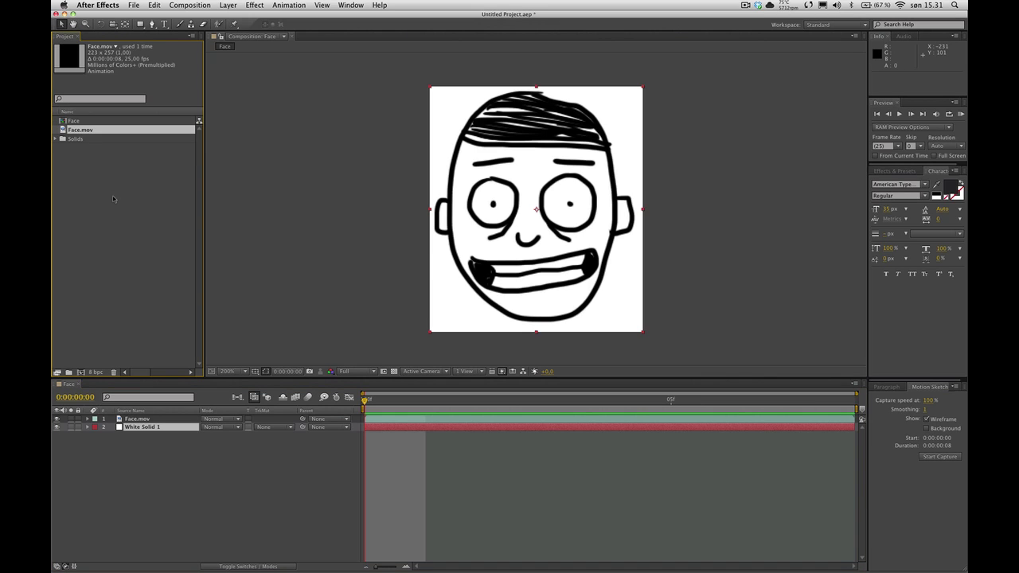
- Set Face.mov's Interpret Footage loop count to 999 times, giving a 0:05:19:17 duration
right_click(102, 132)
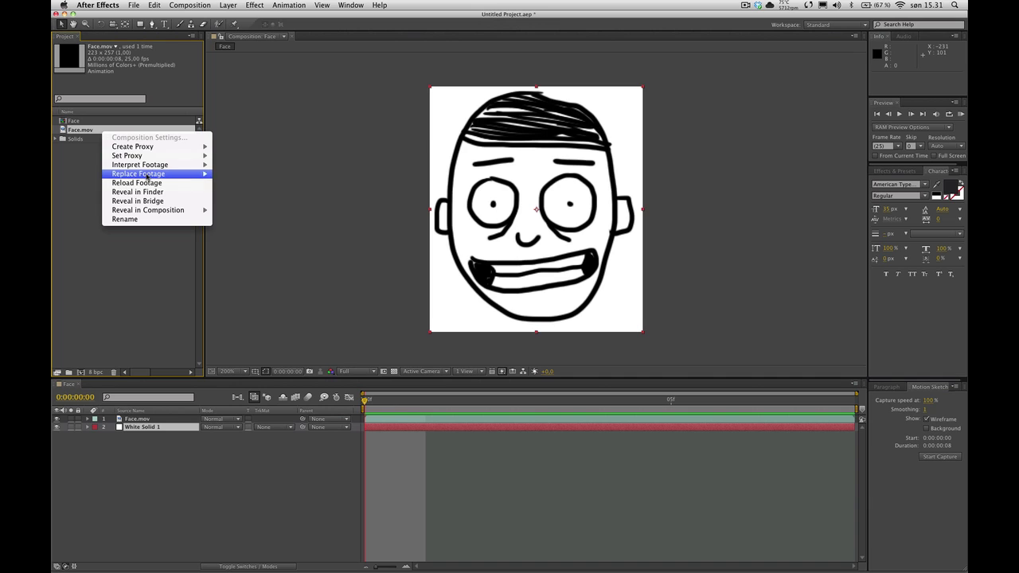
mouse_move(150, 174)
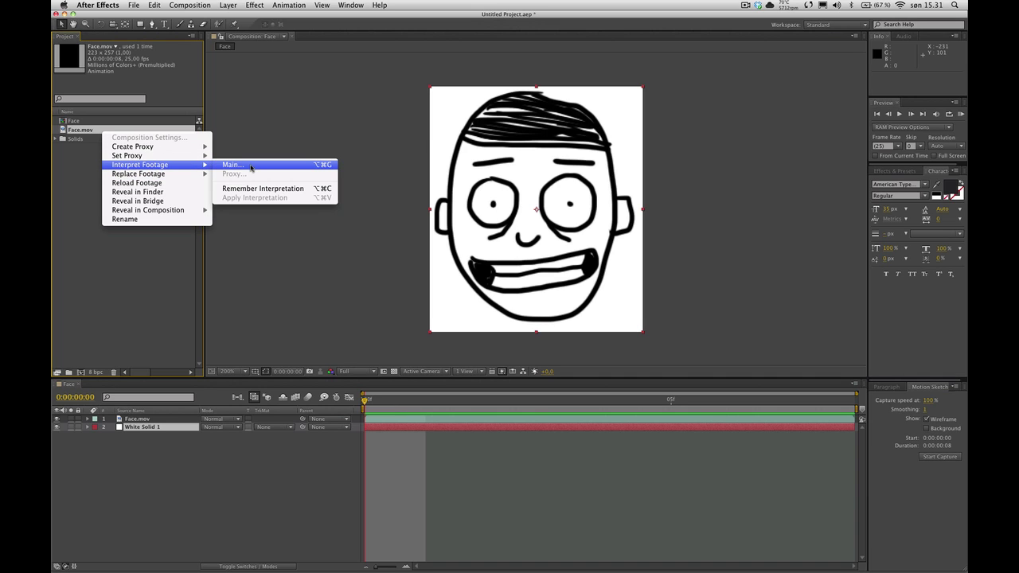
left_click(232, 165)
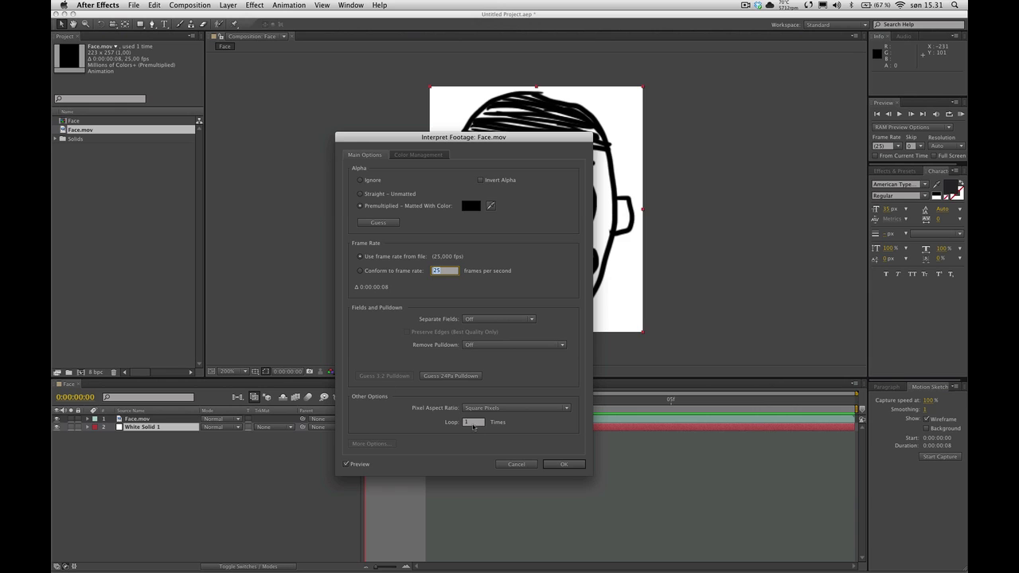
key("Tab")
type("99")
left_click(563, 464)
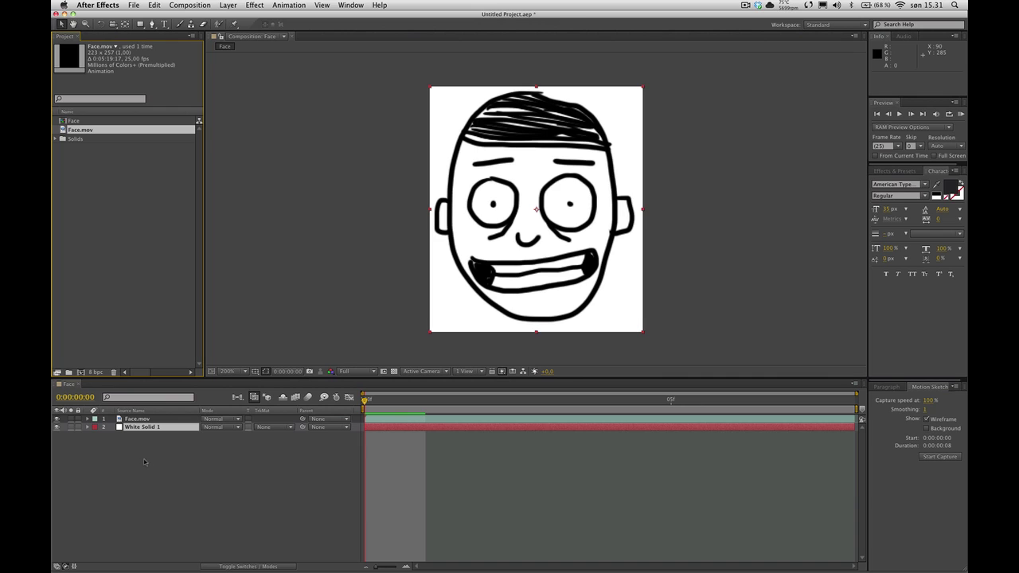
- Increase the Face composition's duration in Composition Settings
left_click(219, 475)
key("super+k")
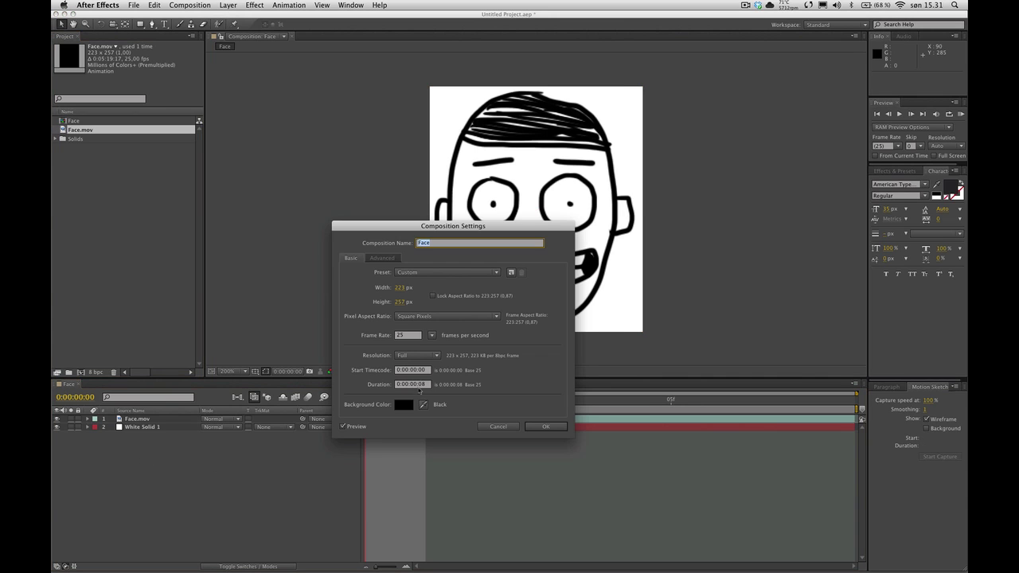
left_click(419, 387)
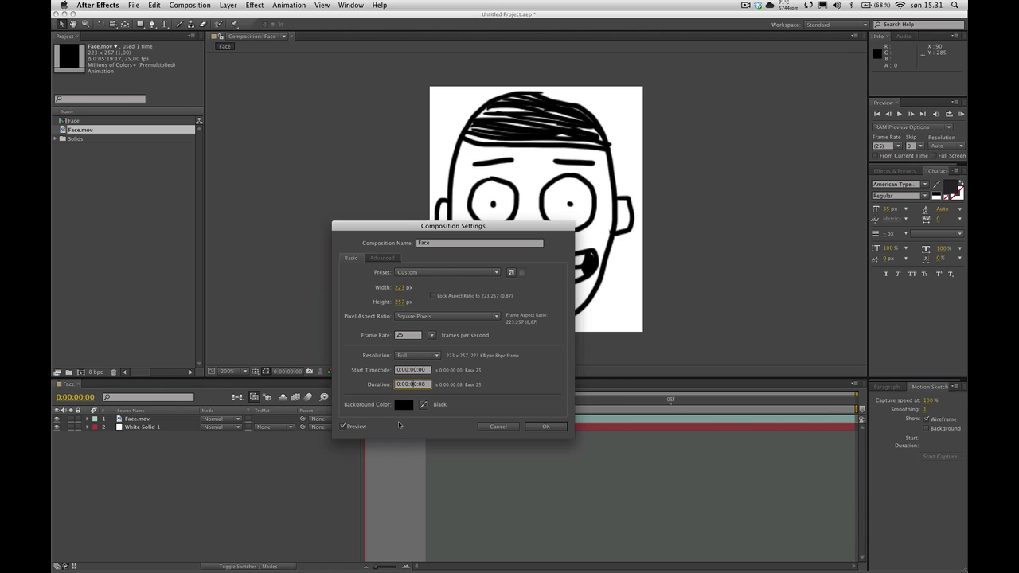
key("Left")
key("Left")
key("Return")
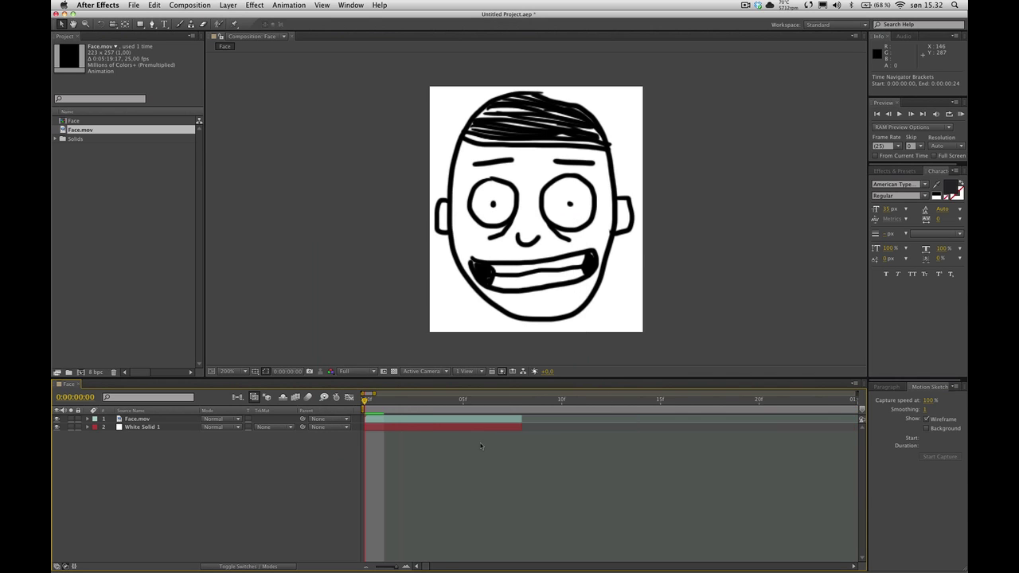
- Drag the Face.mov and White Solid 1 out-points longer in the timeline
left_click_drag(372, 401, 405, 409)
left_click(402, 413)
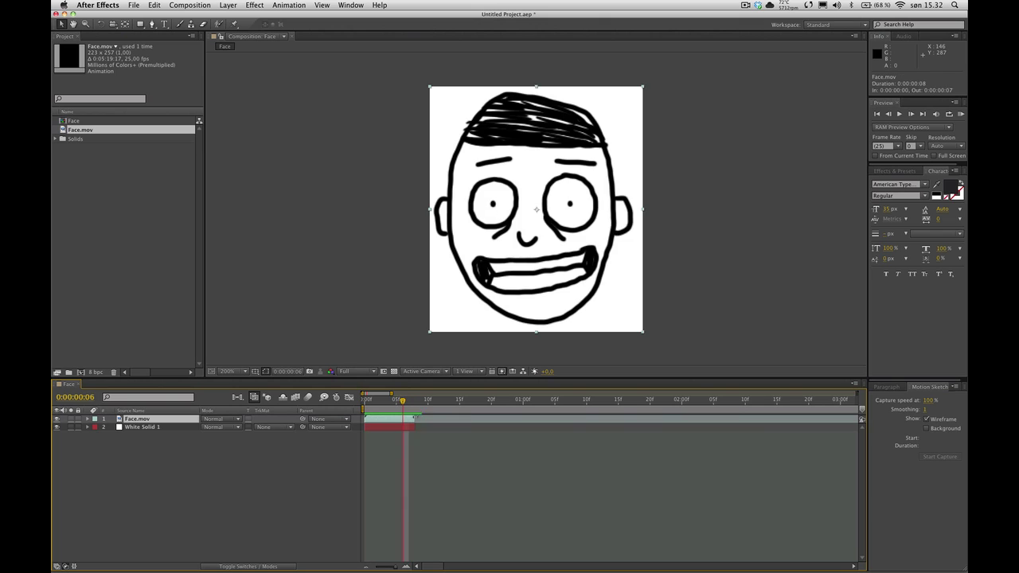
key("space")
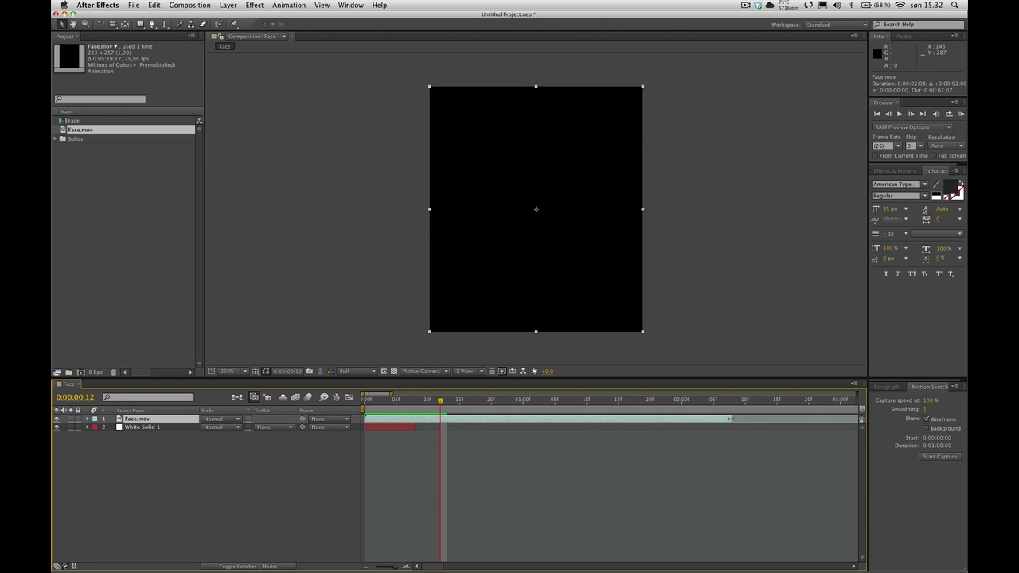
key("minus")
left_click_drag(392, 427, 645, 430)
key("space")
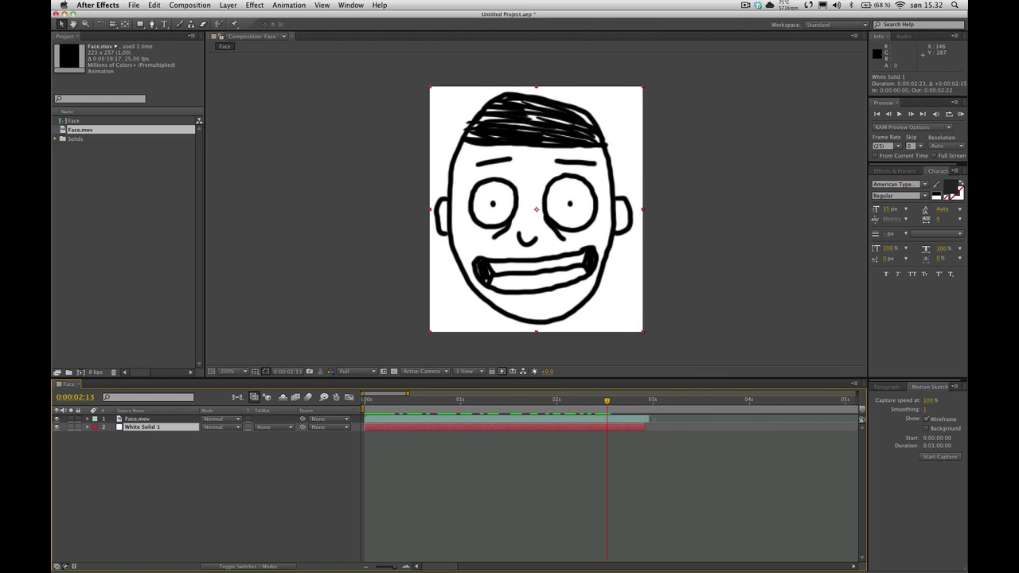
left_click_drag(648, 418, 723, 430)
left_click_drag(480, 428, 665, 427)
- RAM-preview the looping face on white over the 114-frame work area
key("minus")
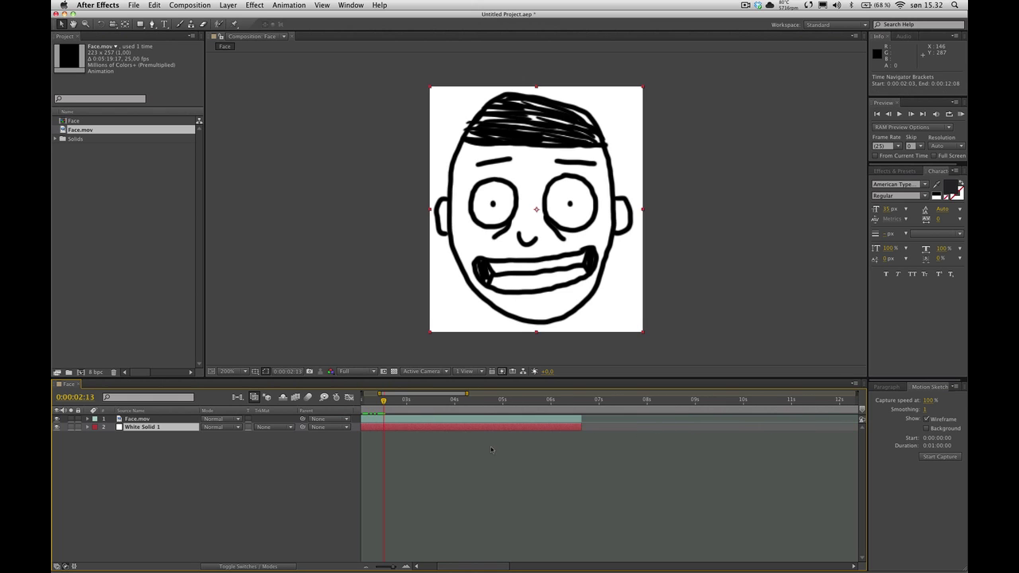
mouse_move(487, 401)
left_mouse_down()
mouse_move(580, 401)
mouse_move(493, 401)
mouse_move(604, 408)
mouse_move(587, 420)
mouse_move(691, 427)
mouse_move(557, 401)
mouse_move(356, 402)
mouse_move(496, 417)
left_mouse_up()
key("minus")
left_click(588, 419)
key("KP_0")
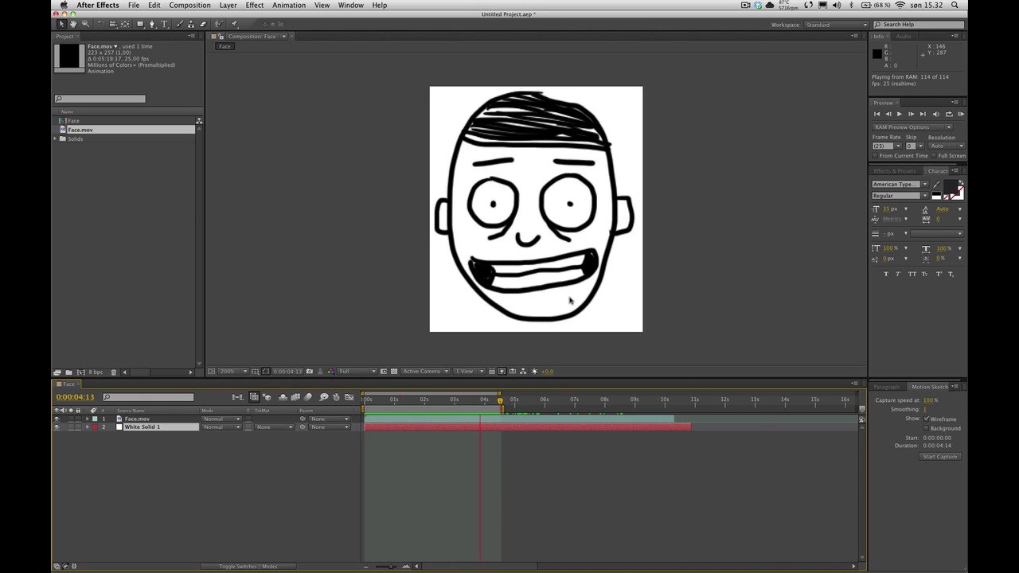
key("space")
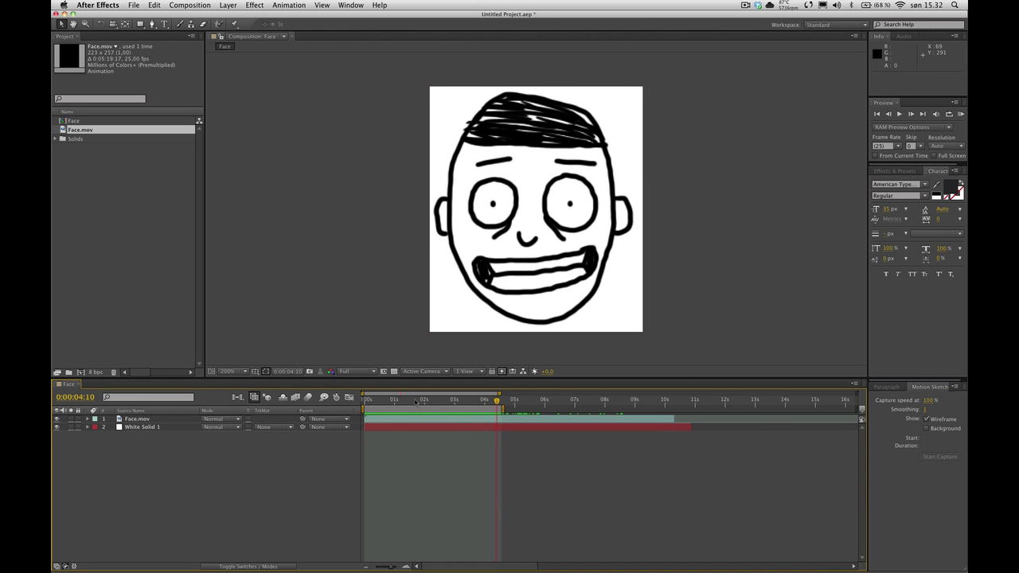